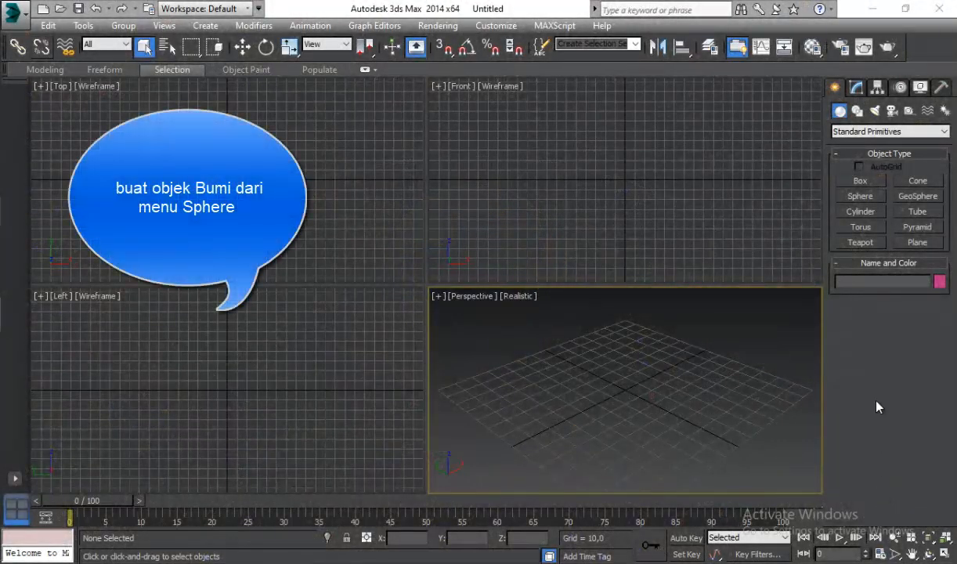
Create a sphere with a radius of about 30.5 near the grid centre and maximize the perspective viewport.
click(860, 197)
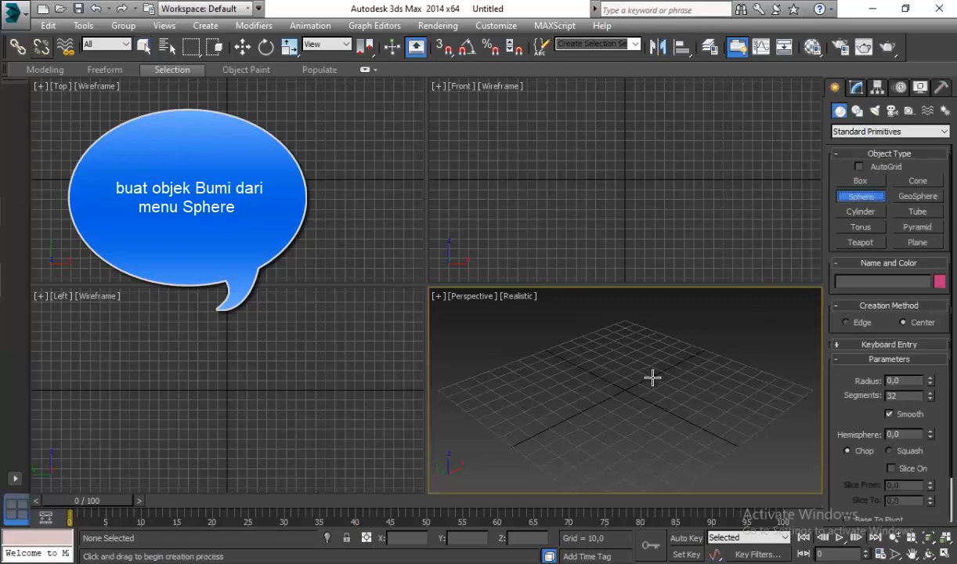
drag(624, 383, 645, 406)
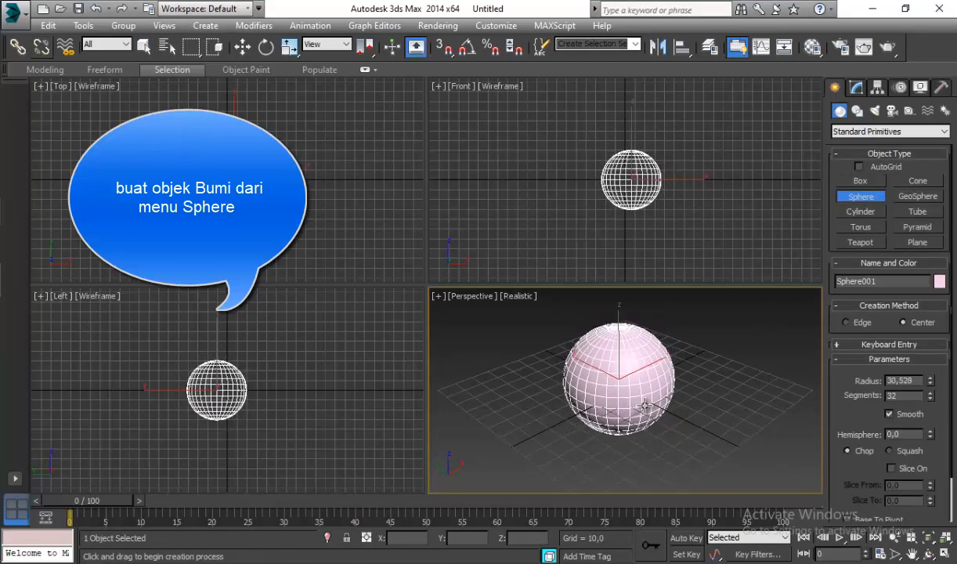
click(857, 89)
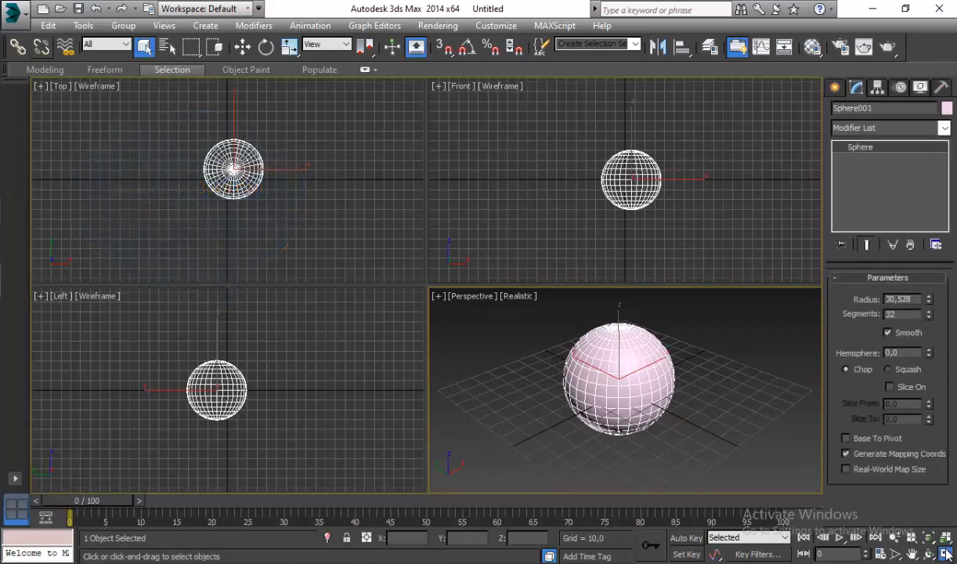
click(945, 552)
scroll(560, 314, down, 3)
scroll(551, 324, down, 5)
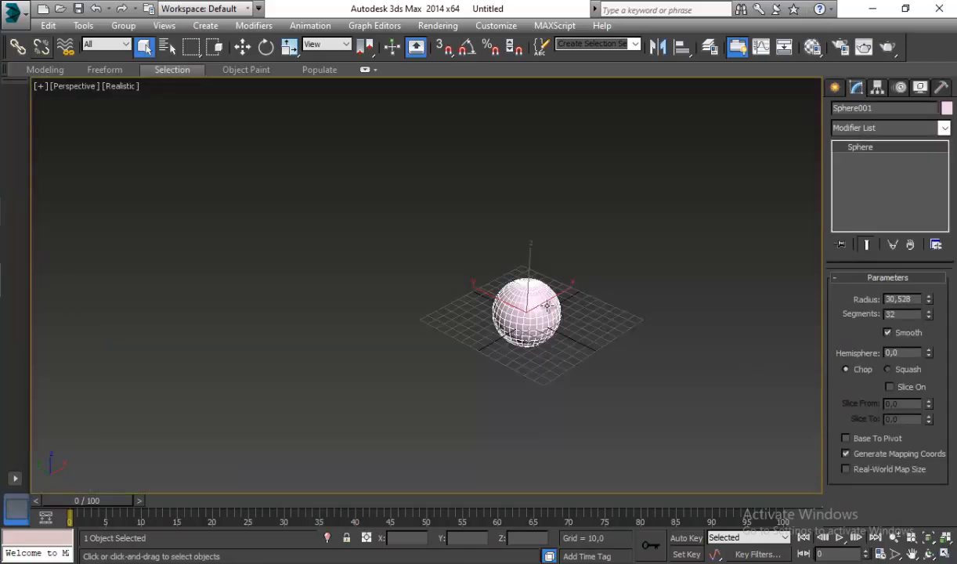
scroll(547, 306, up, 5)
scroll(525, 278, down, 3)
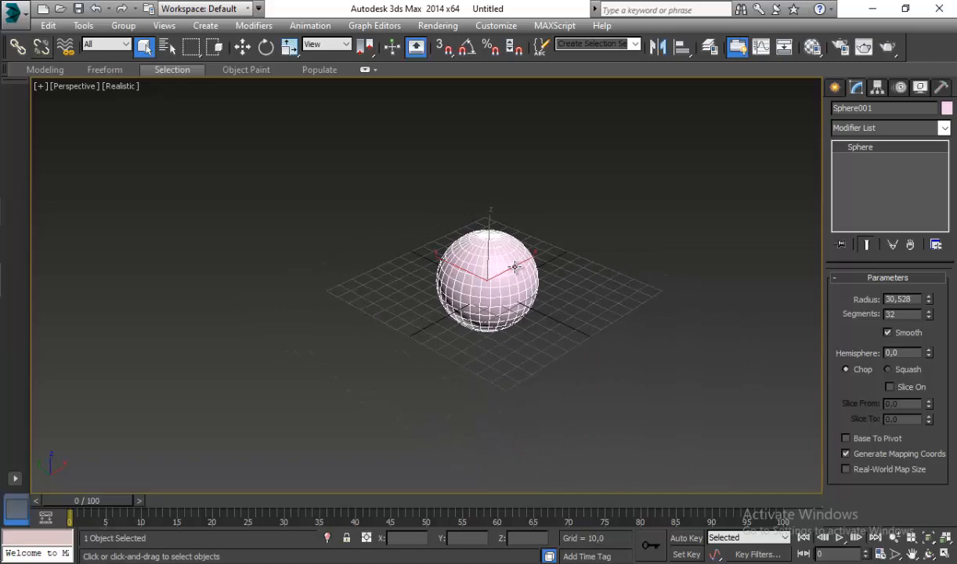
Switch the viewport to Top and copy the sphere along the X axis, well away from the original.
click(241, 46)
middle_drag(465, 266, 524, 292)
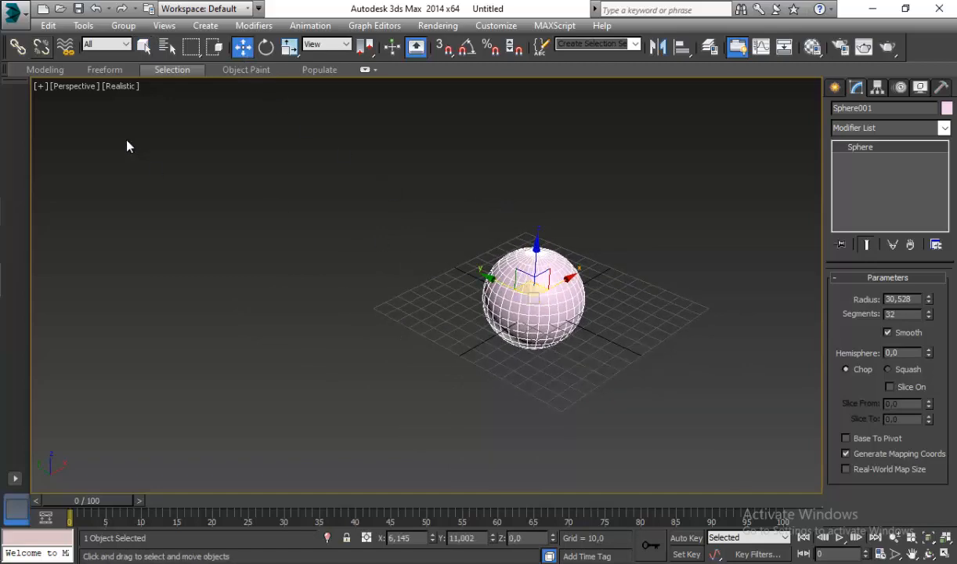
click(71, 89)
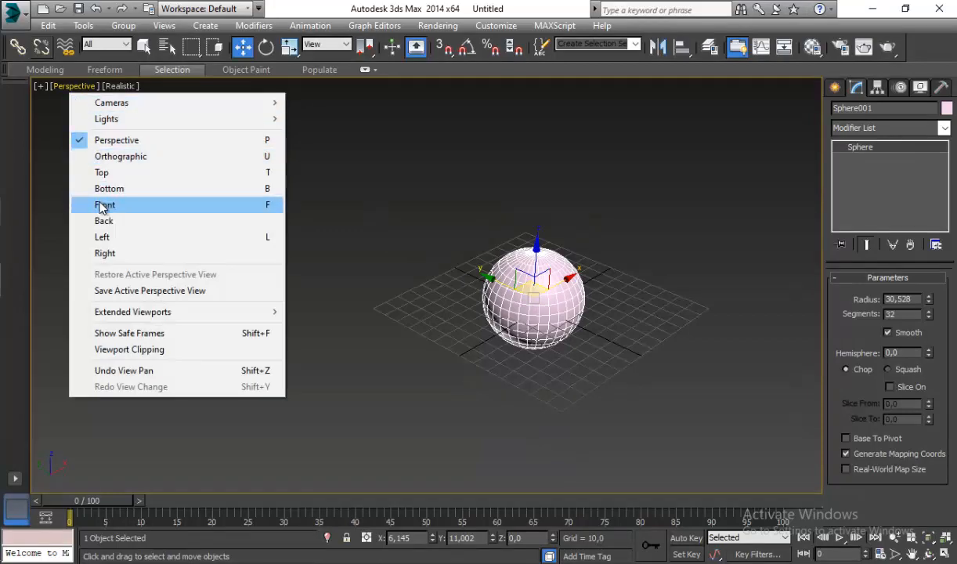
click(102, 176)
middle_drag(506, 278, 381, 306)
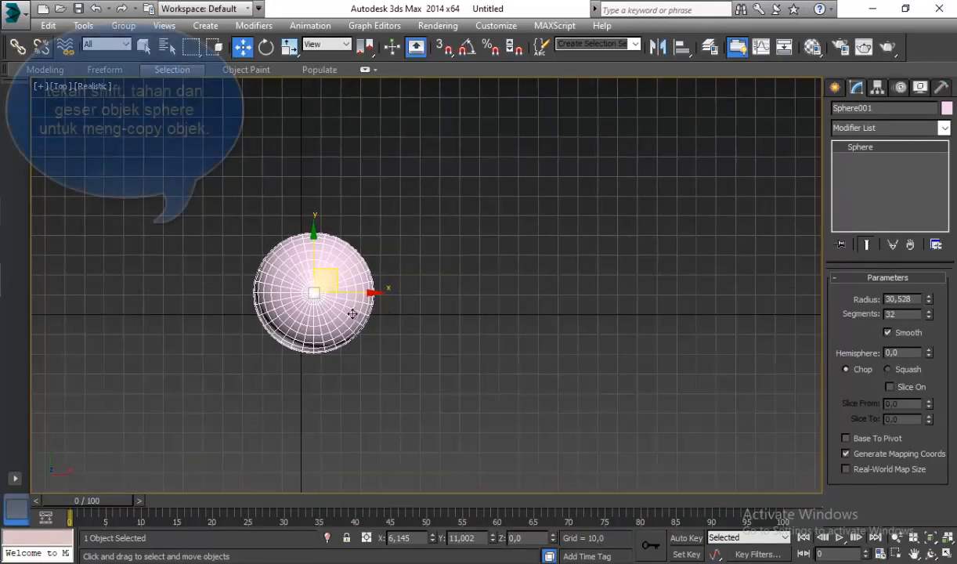
mouse_move(317, 302)
shift+mouse_down()
mouse_move(694, 302)
mouse_move(707, 364)
shift+mouse_up()
click(478, 350)
Scale the copied sphere uniformly to under half size and move it closer to the large one, to X about 129.
key(r)
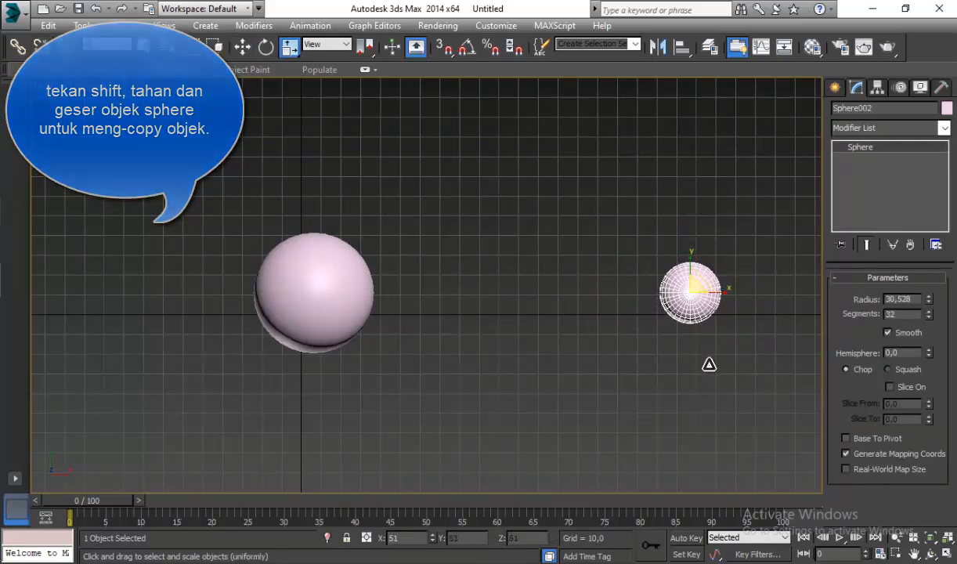
click(242, 49)
drag(732, 293, 599, 293)
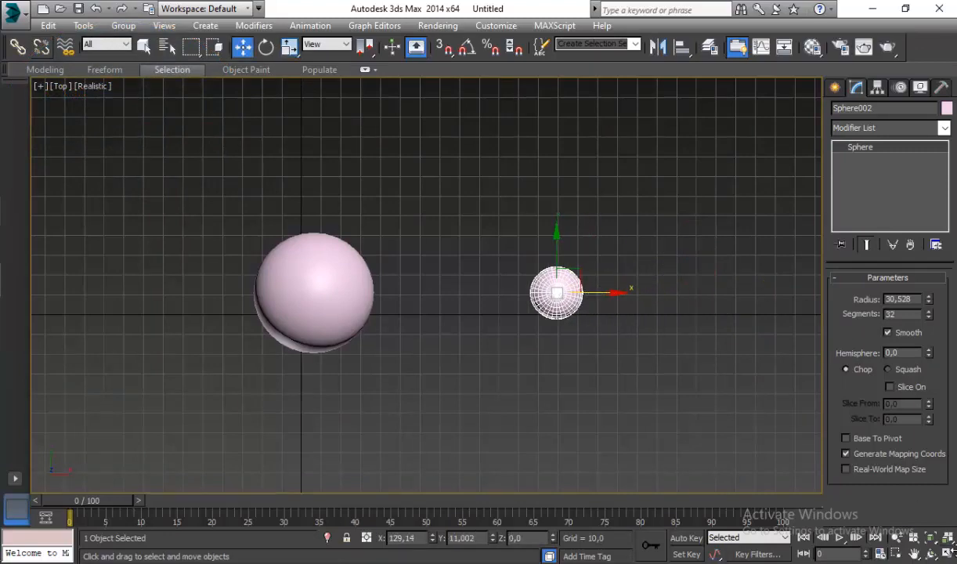
Return the viewport to Perspective, orbit to an oblique side view and select the large sphere.
click(58, 88)
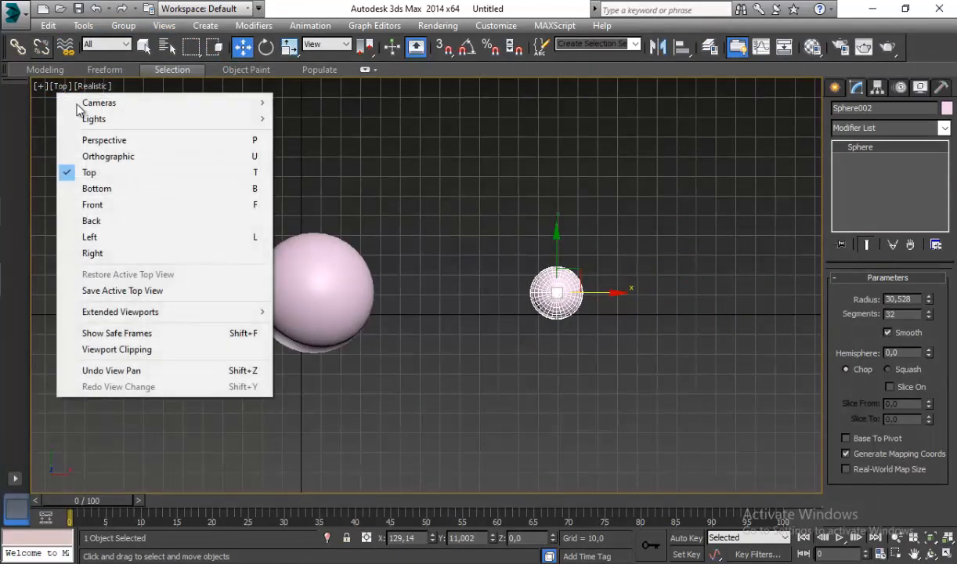
click(102, 142)
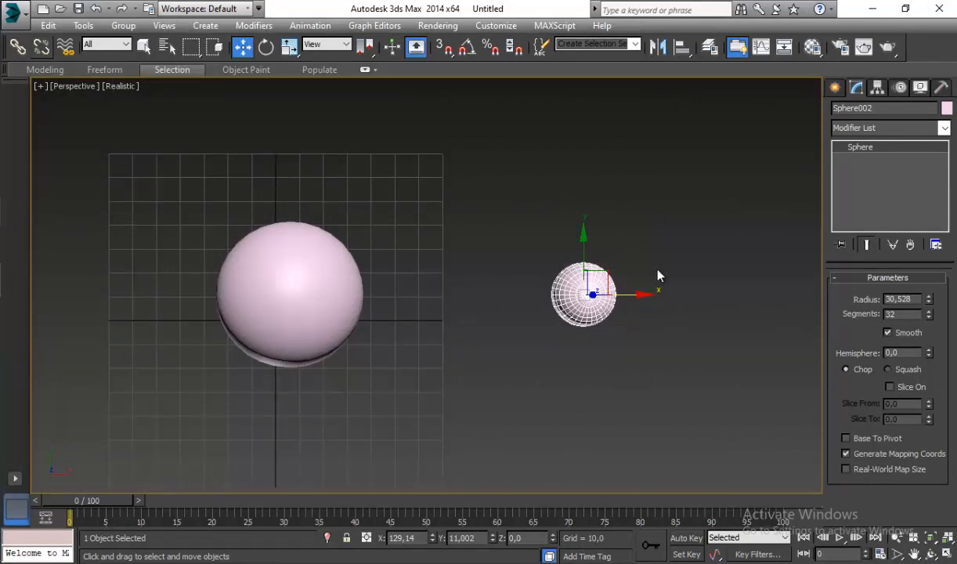
click(932, 554)
drag(479, 340, 473, 222)
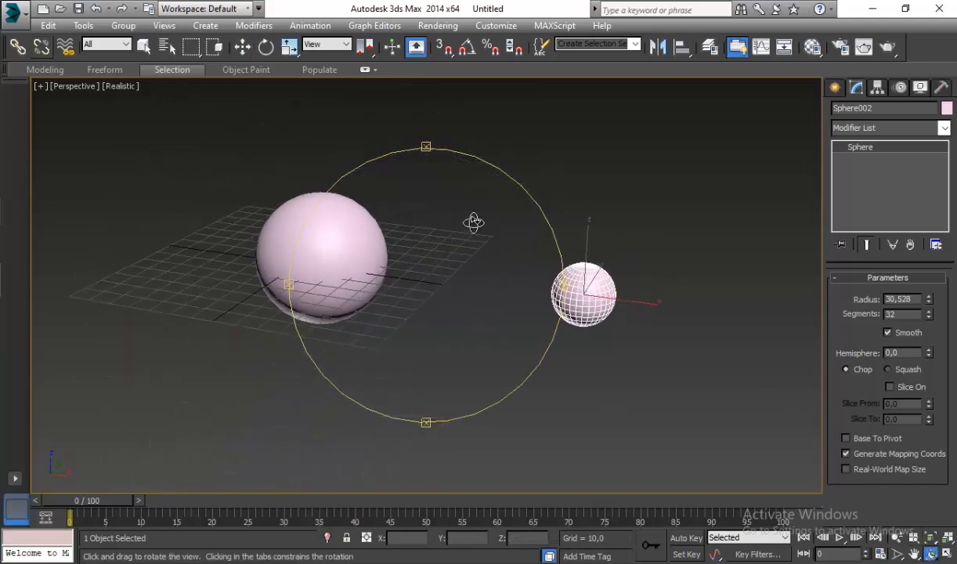
click(241, 53)
click(258, 104)
scroll(312, 235, up, 3)
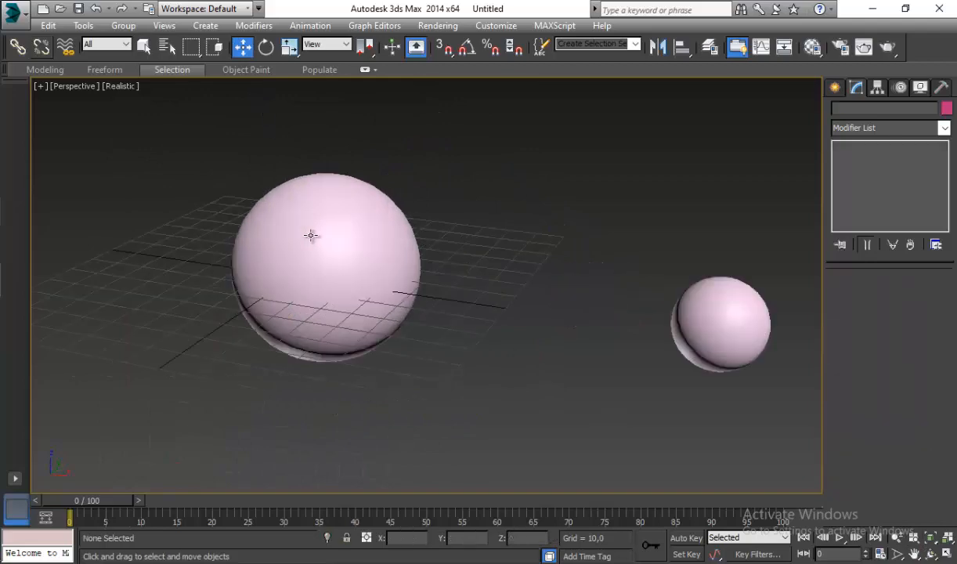
click(312, 235)
middle_drag(364, 231, 342, 231)
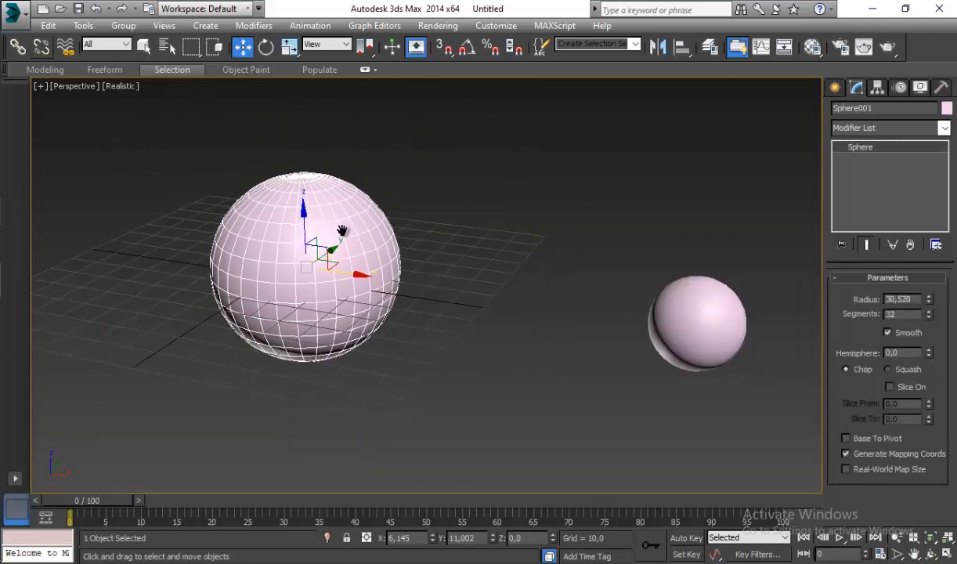
Add a Bitmap diffuse map to the first material and browse drive D: to the folder "6 3dsmax - revolusi bulan" in "araliart 3D".
click(812, 47)
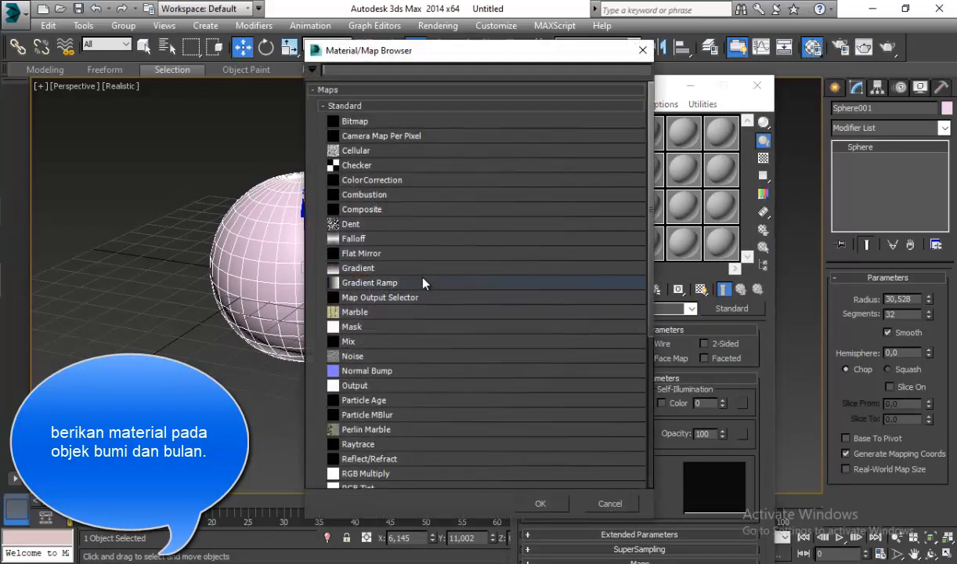
double_click(348, 122)
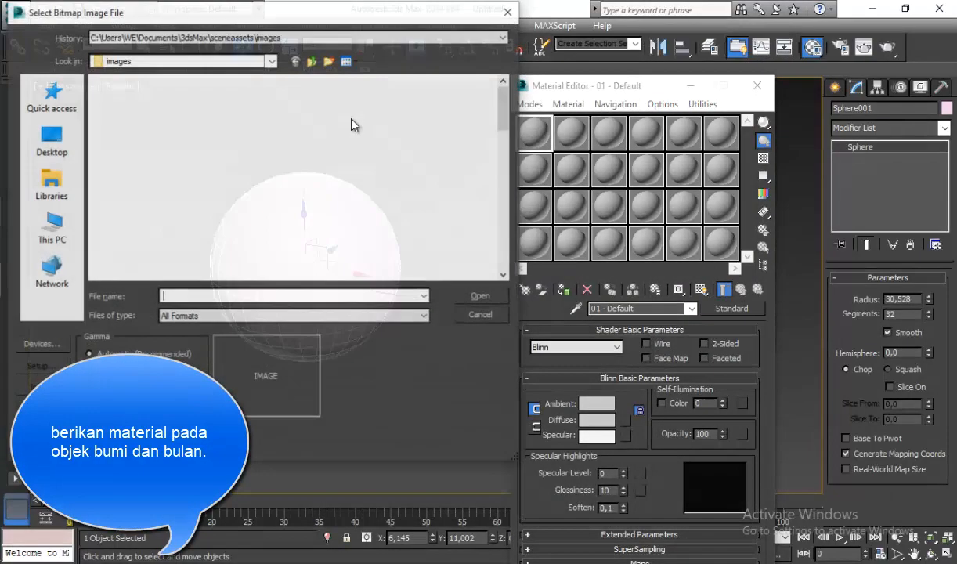
click(215, 62)
click(214, 62)
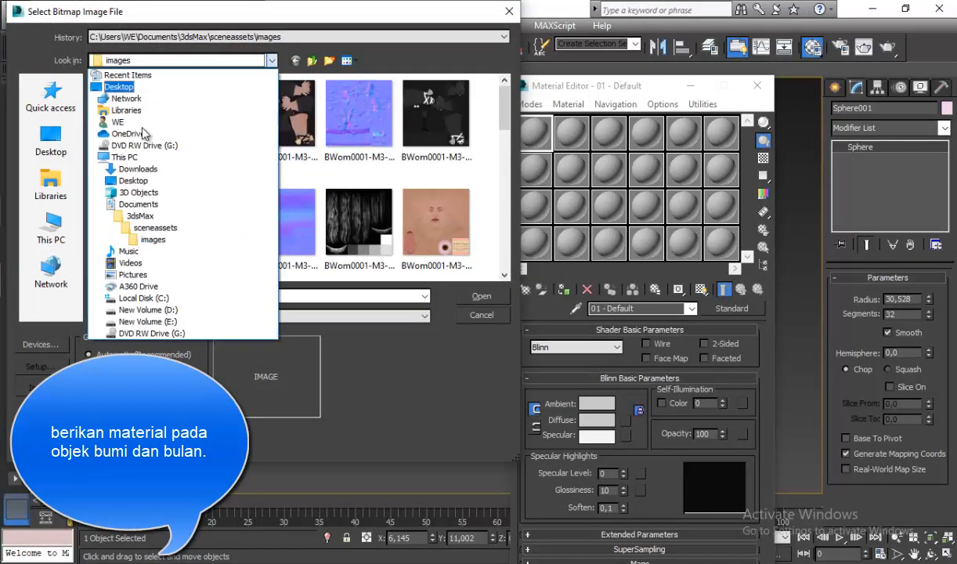
click(154, 322)
click(185, 61)
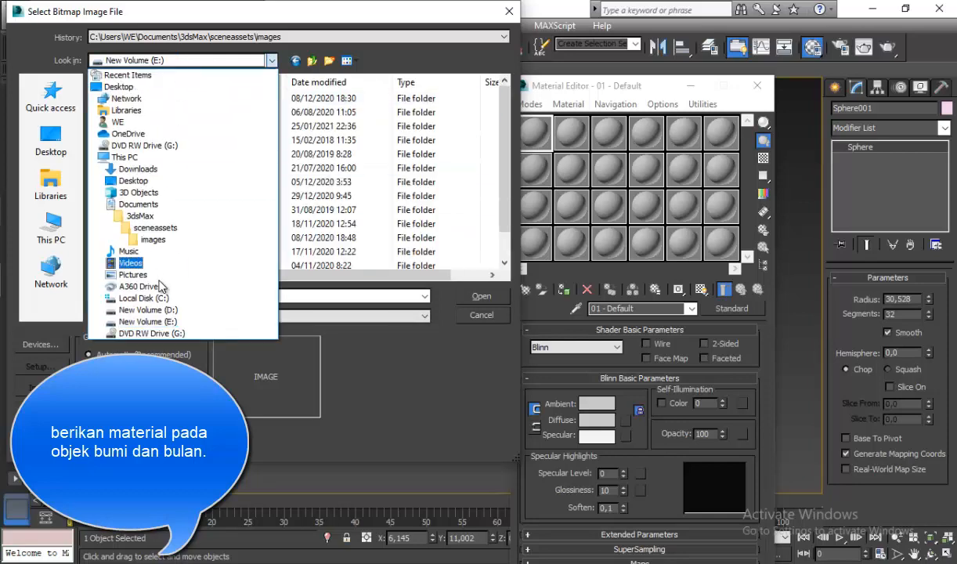
click(149, 310)
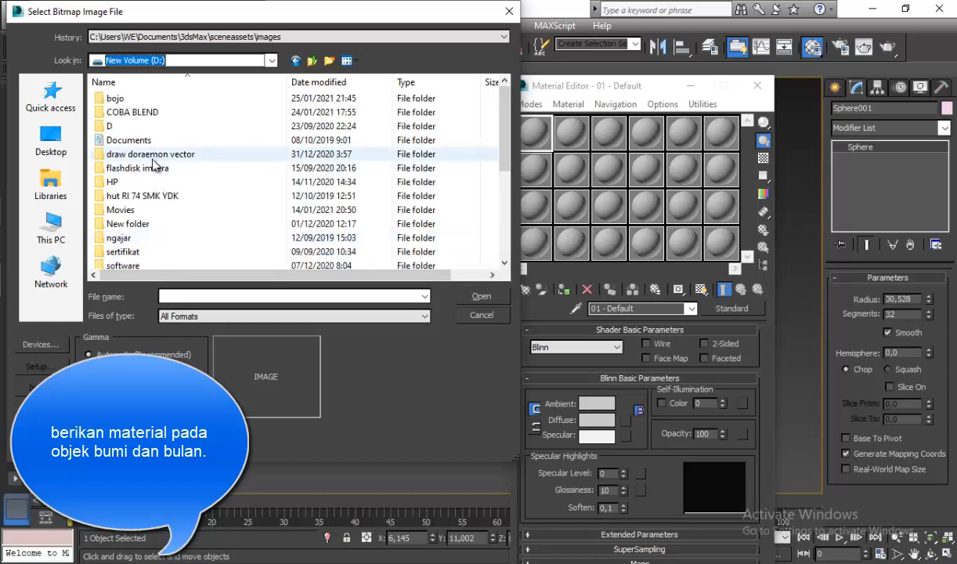
double_click(141, 159)
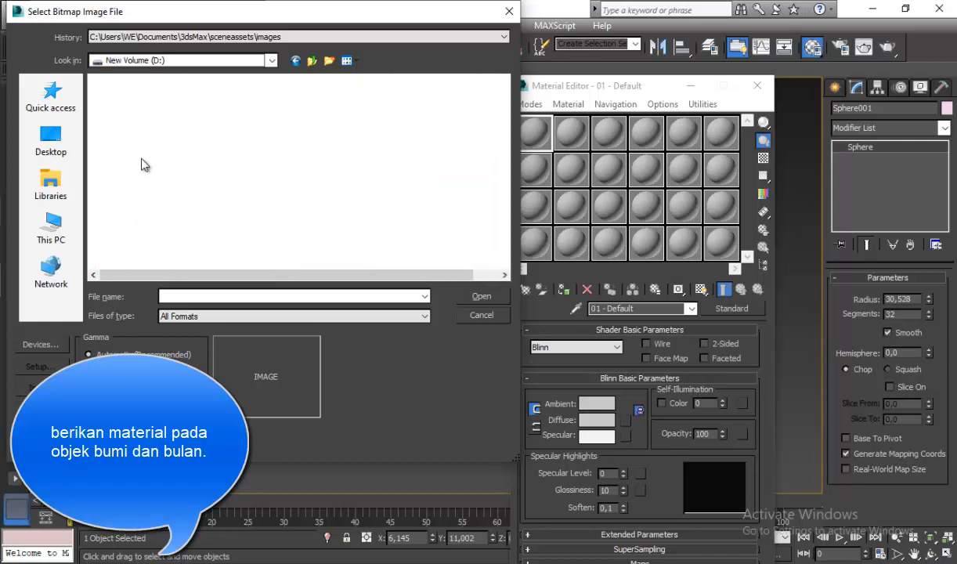
double_click(132, 126)
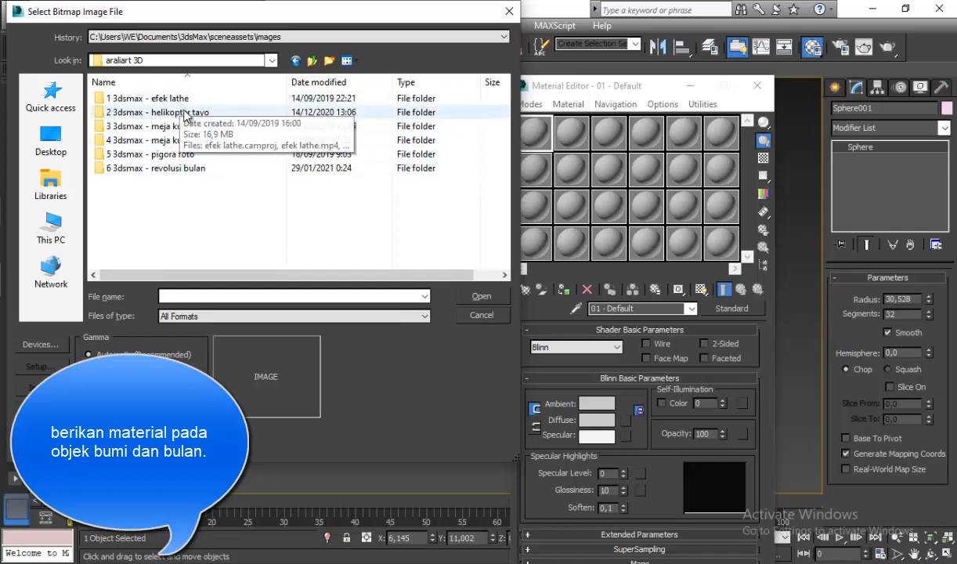
double_click(183, 167)
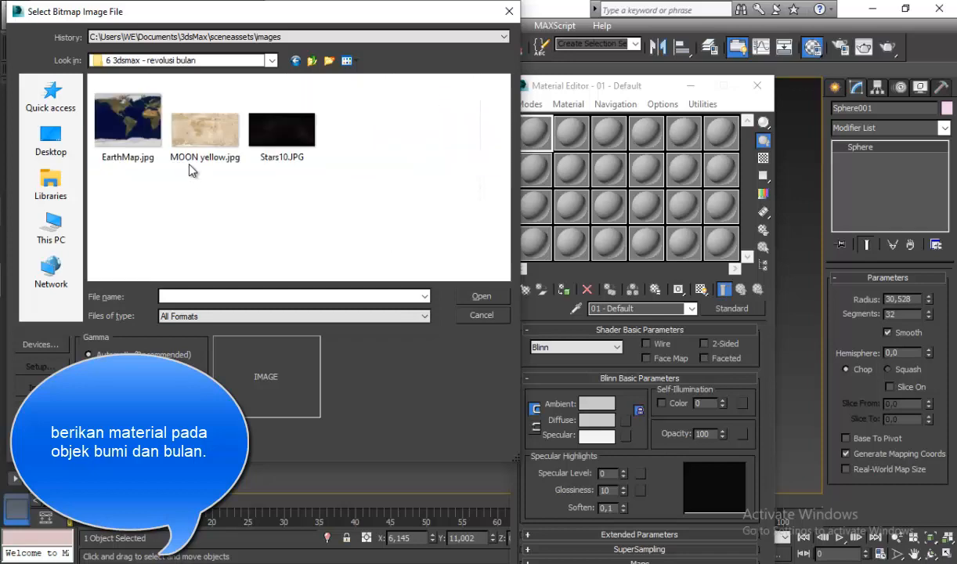
Load EarthMap.jpg as the diffuse bitmap, assign the material to the large sphere and show it shaded in the viewport.
double_click(132, 129)
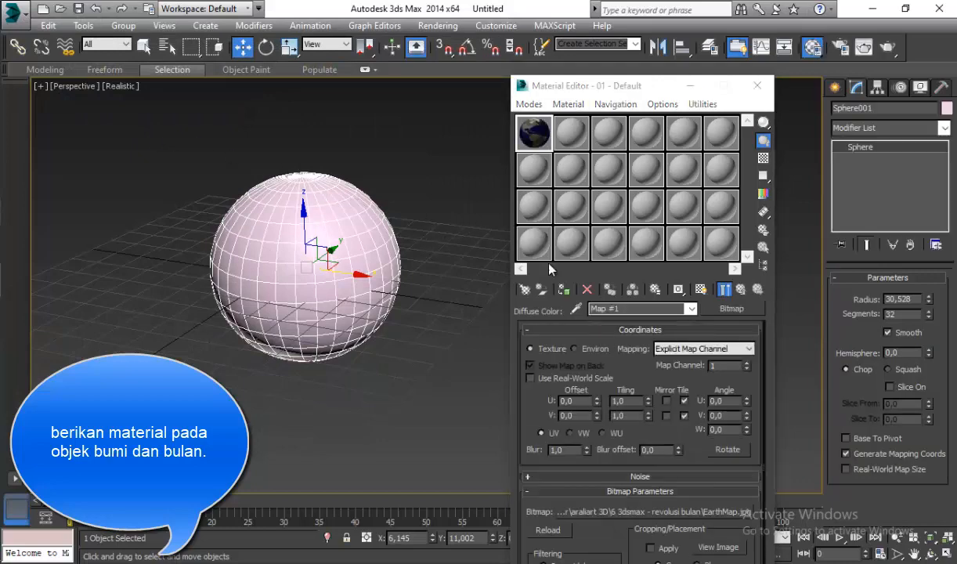
click(564, 291)
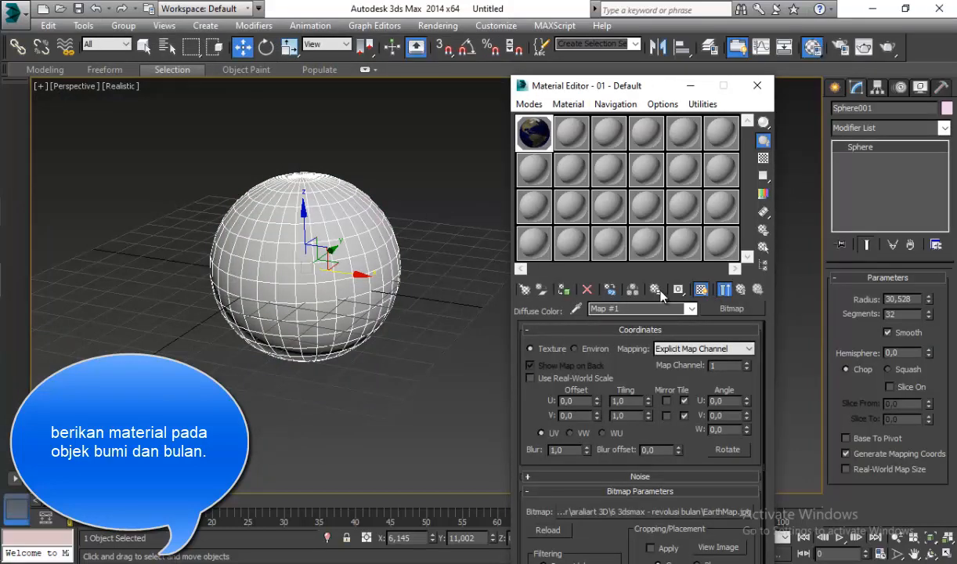
middle_drag(447, 288, 391, 280)
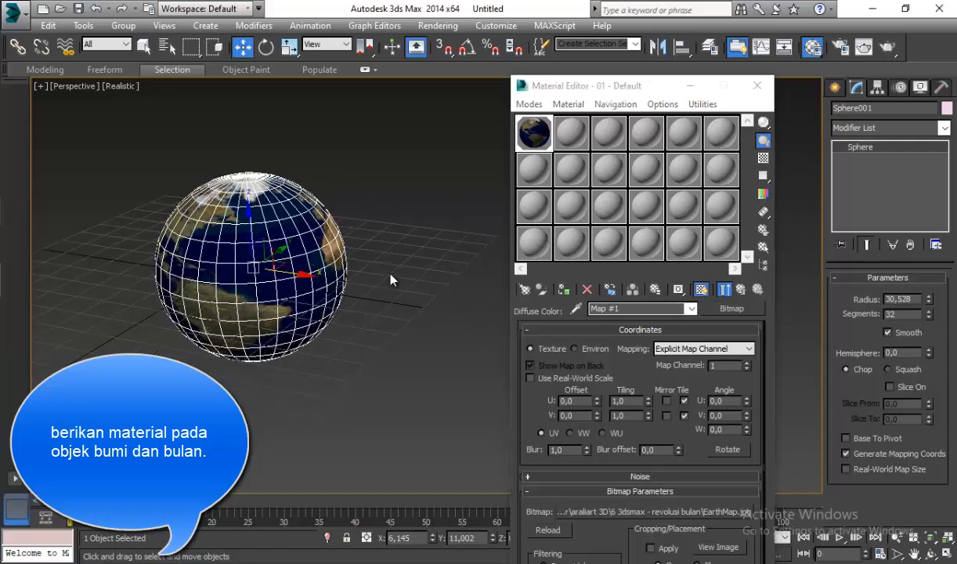
Load MOON yellow.jpg as the diffuse Bitmap map of the second material.
drag(636, 99, 356, 134)
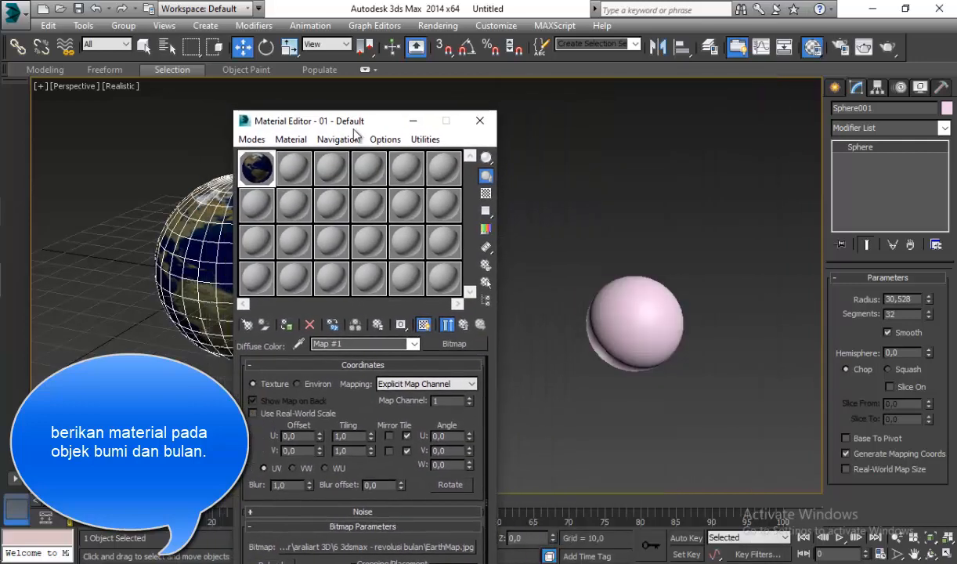
click(295, 167)
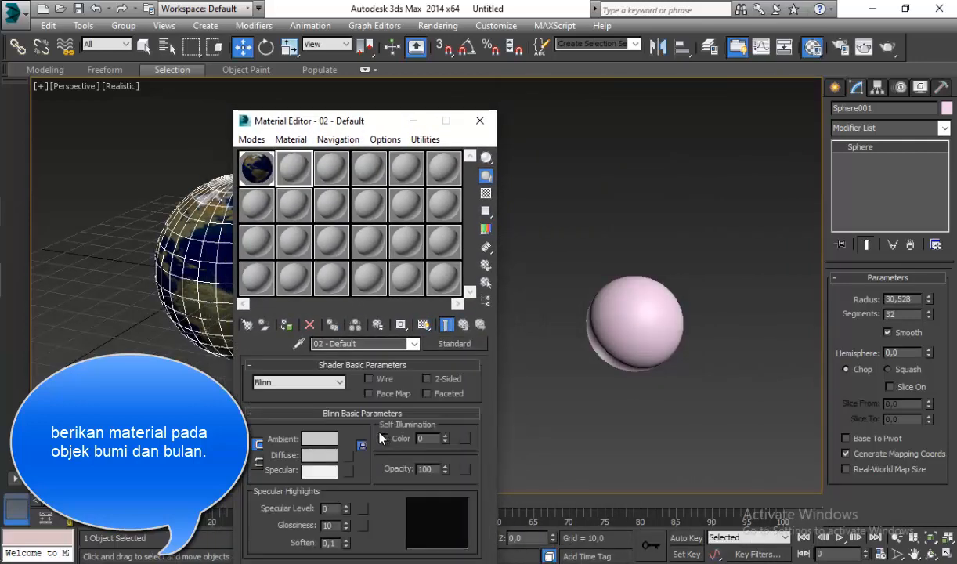
click(348, 455)
double_click(354, 123)
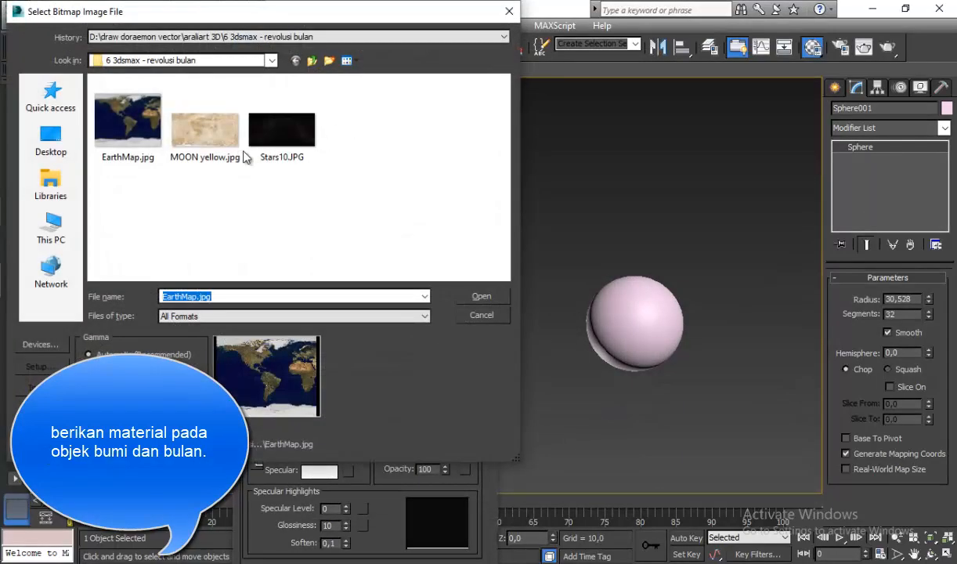
click(210, 133)
double_click(211, 145)
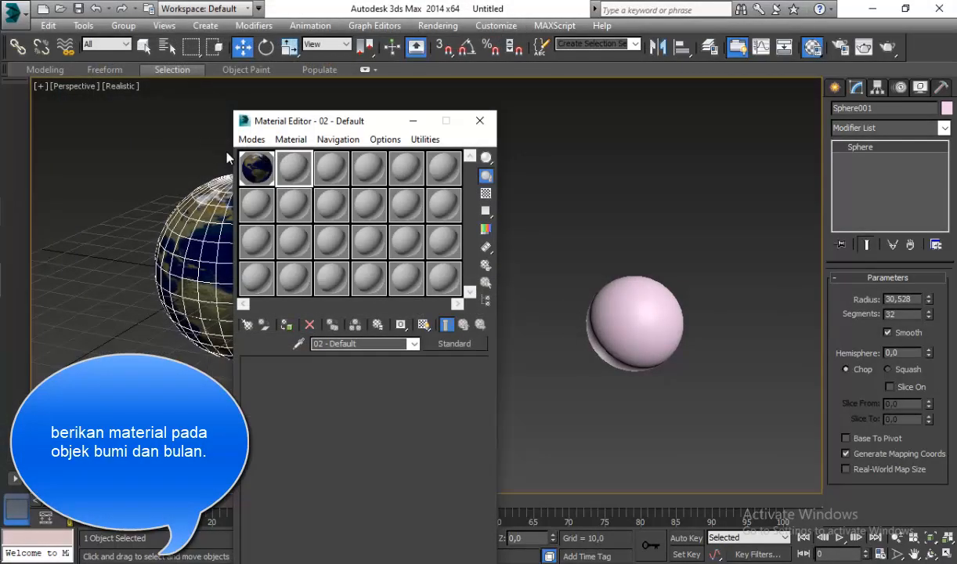
Assign the moon material to the small sphere, show it shaded in the viewport and close the material editor.
click(611, 324)
click(286, 324)
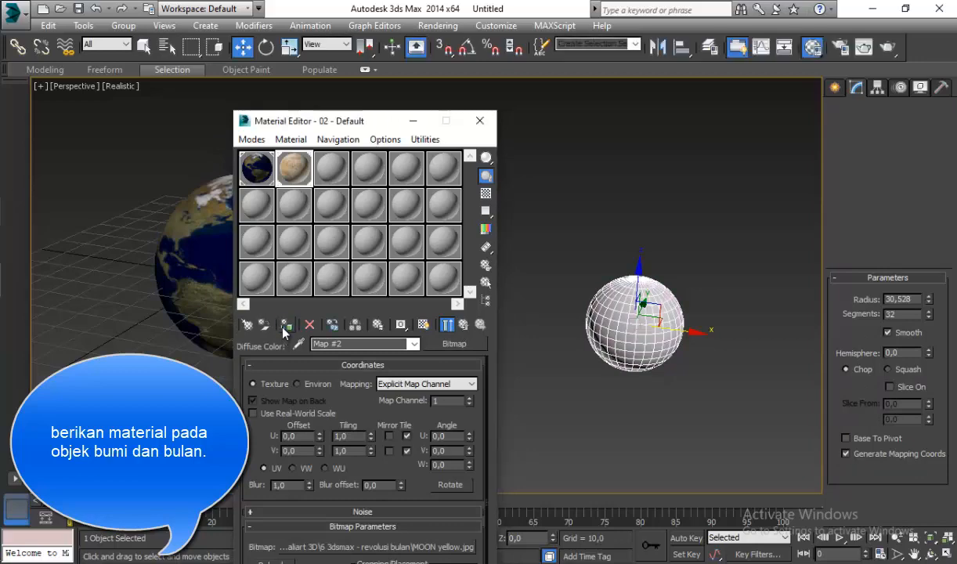
click(423, 324)
click(479, 122)
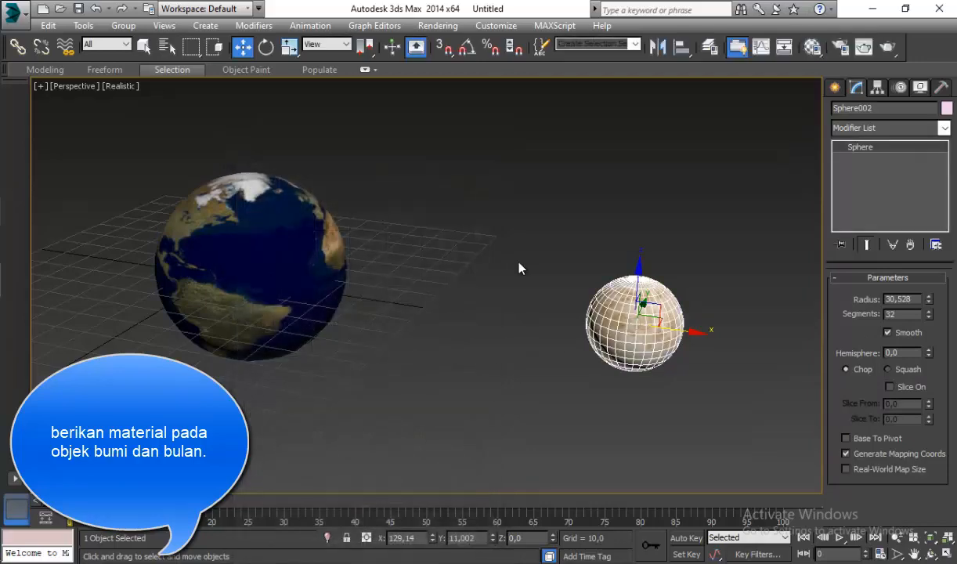
click(508, 406)
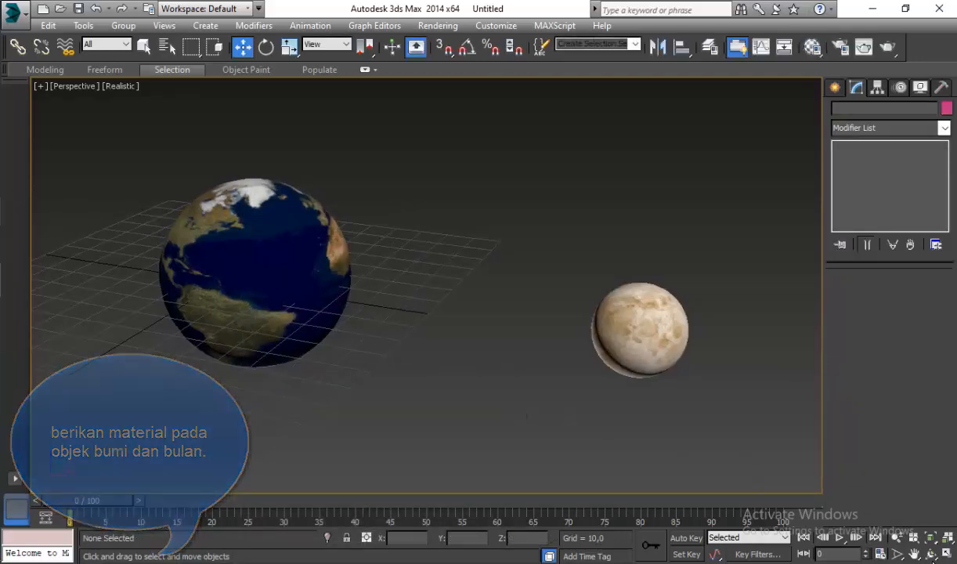
Draw a circle spline with a radius of about 86 in the Top view, starting from the Earth's edge, as the Moon's orbit.
click(931, 554)
drag(417, 352, 426, 330)
scroll(450, 304, down, 3)
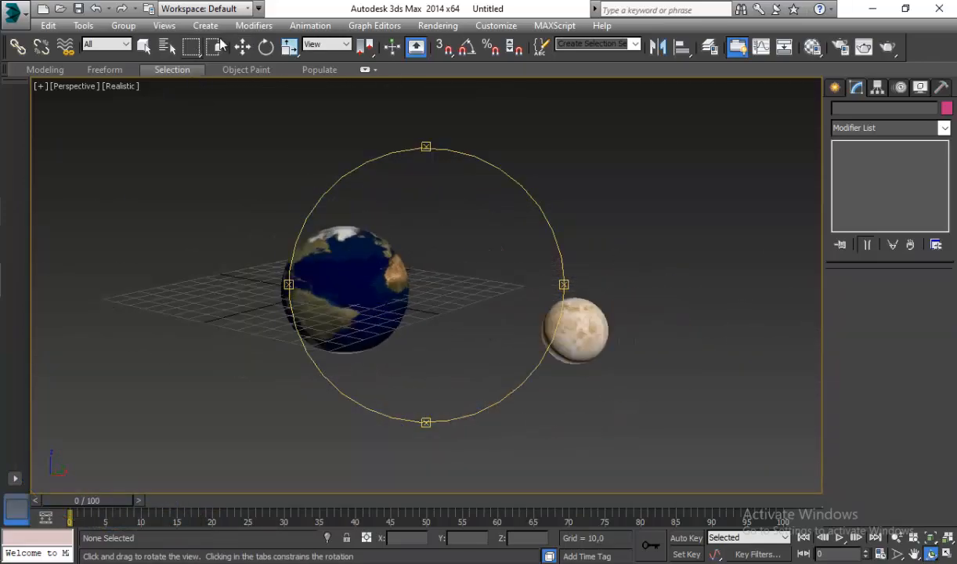
click(242, 47)
middle_drag(387, 185, 397, 192)
click(834, 89)
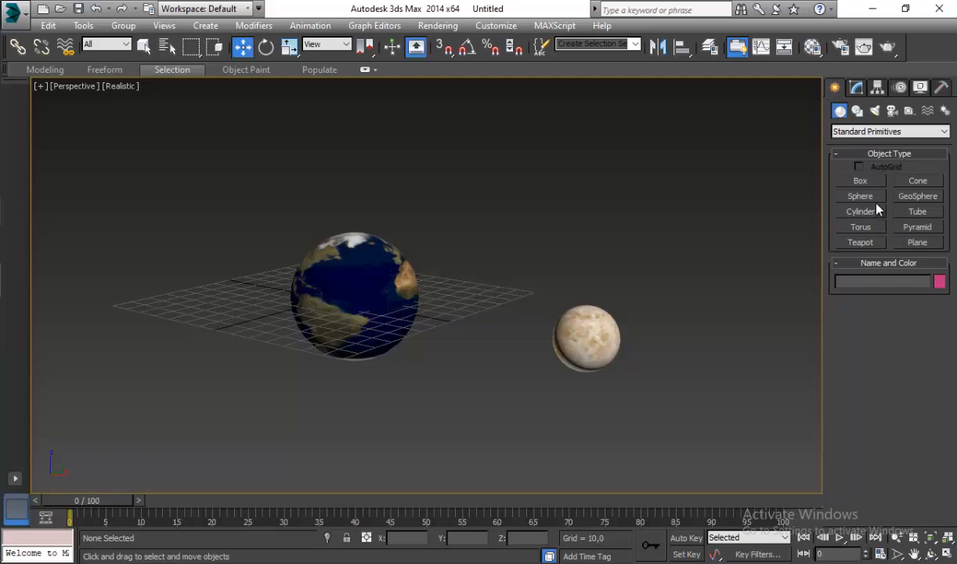
click(858, 111)
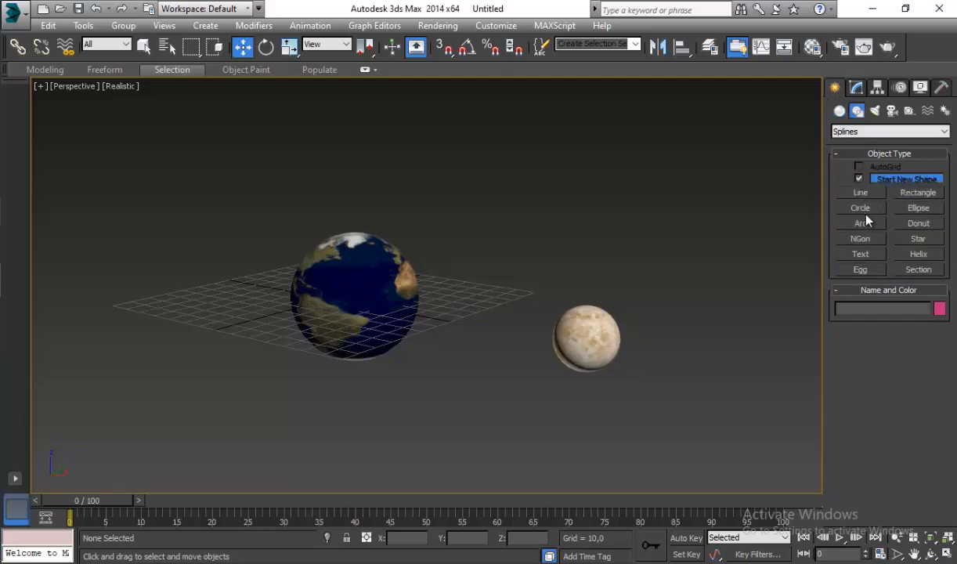
click(69, 88)
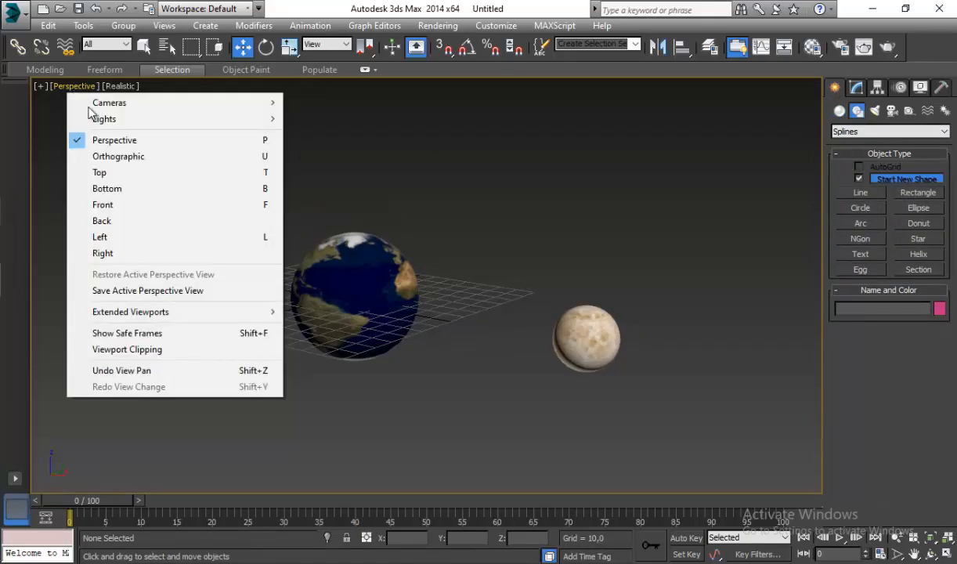
click(98, 167)
click(859, 207)
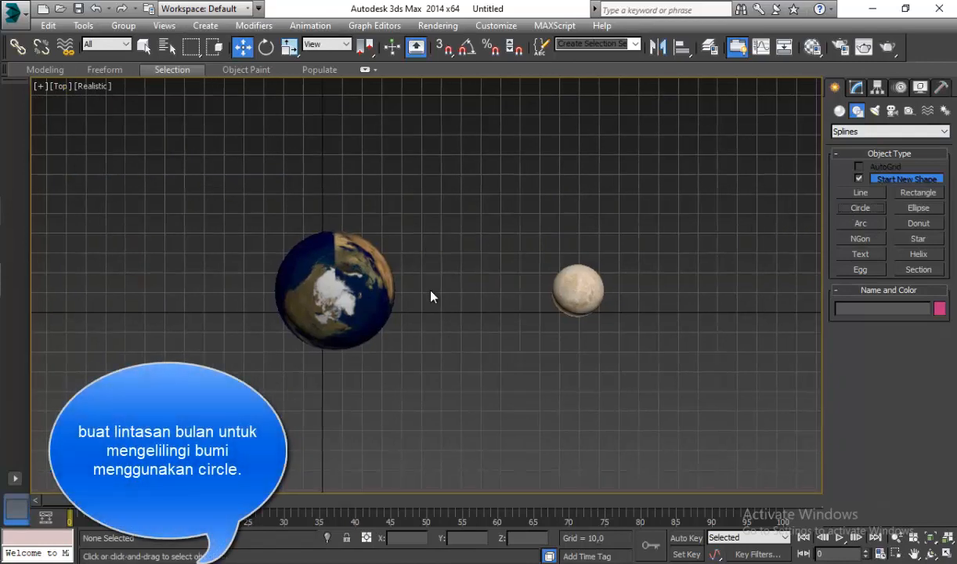
drag(392, 292, 528, 395)
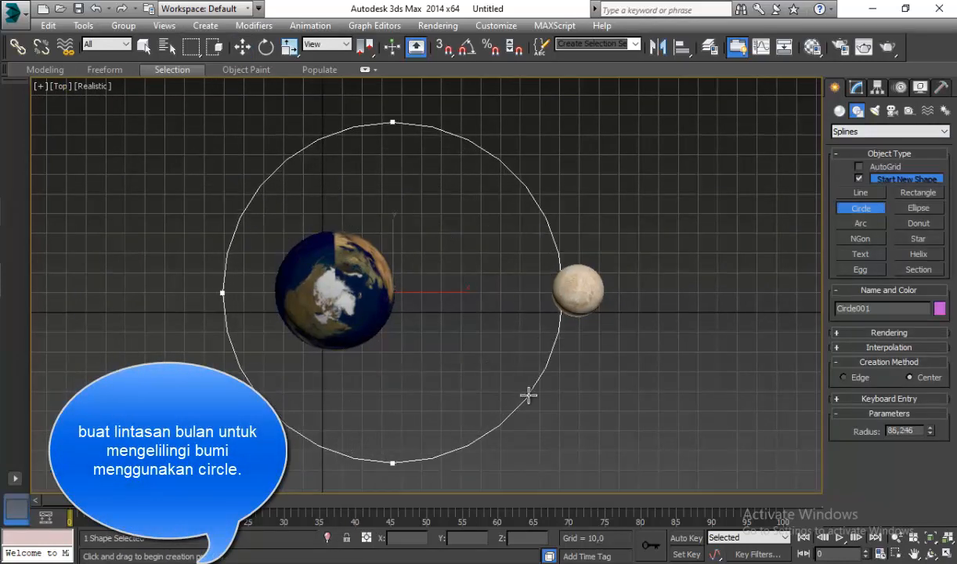
Centre the circle on the Earth and scale it uniformly in X and Y to about 111%.
click(242, 49)
drag(413, 272, 294, 144)
click(289, 47)
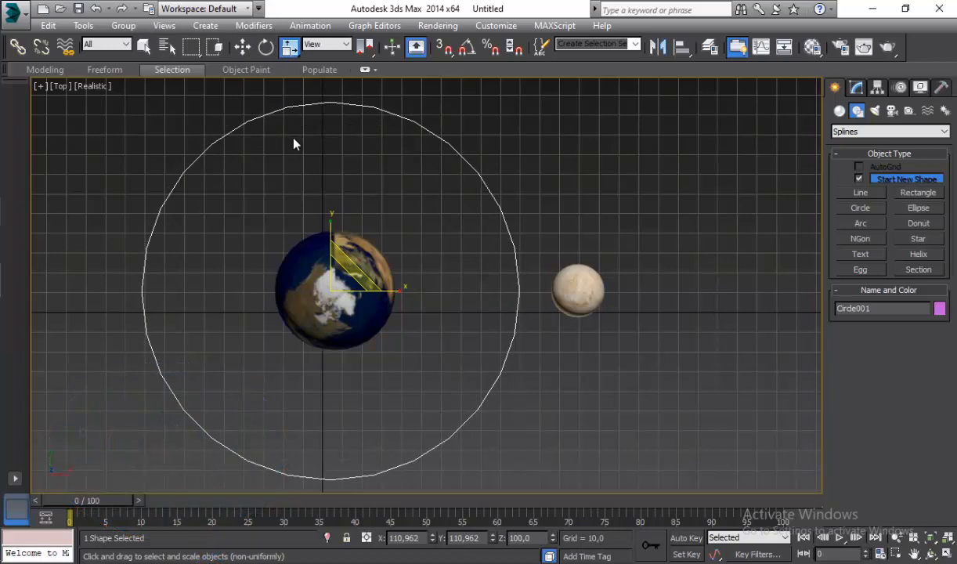
click(242, 47)
Enable the orbit circle in the renderer and viewport with a radial thickness of 1.45.
click(580, 290)
click(501, 199)
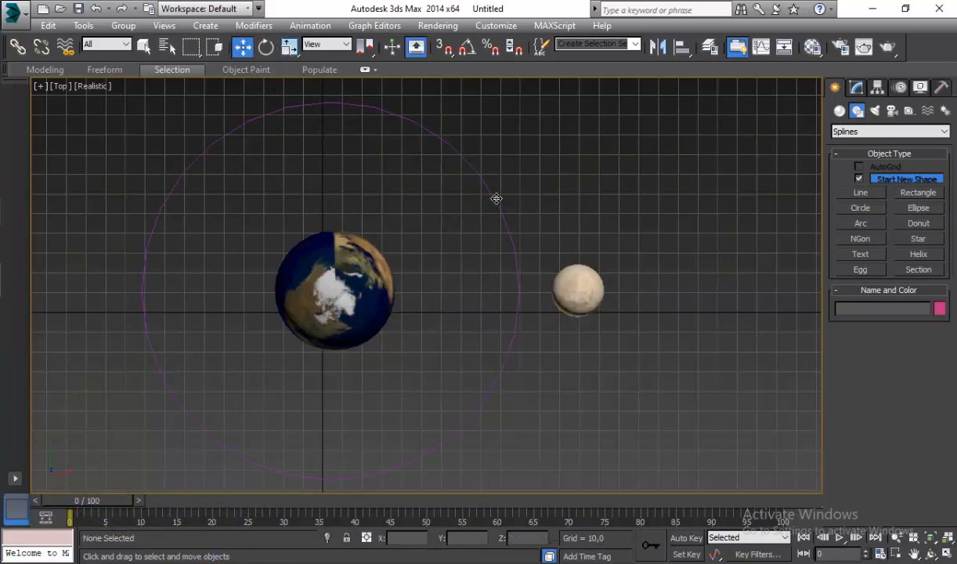
click(497, 199)
click(856, 87)
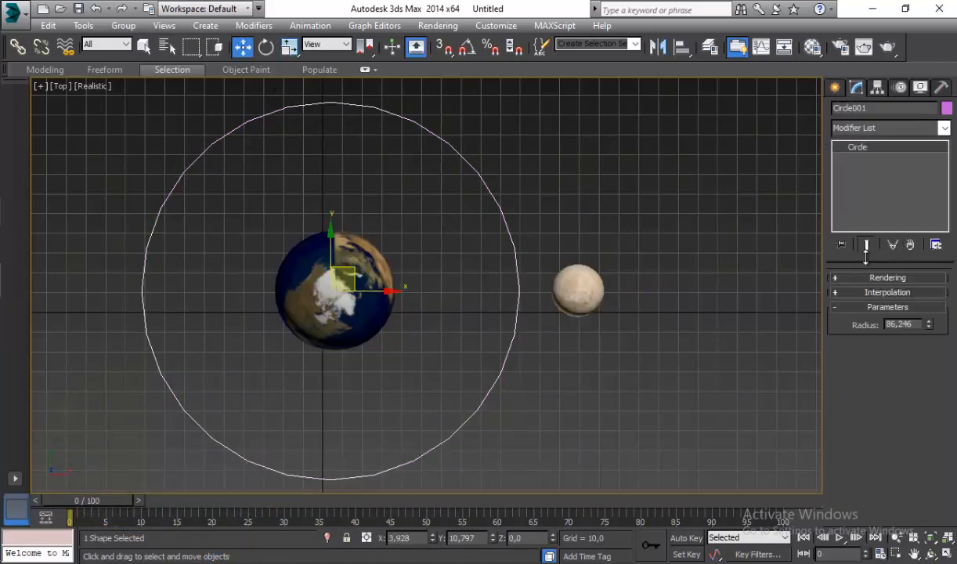
click(836, 279)
click(839, 300)
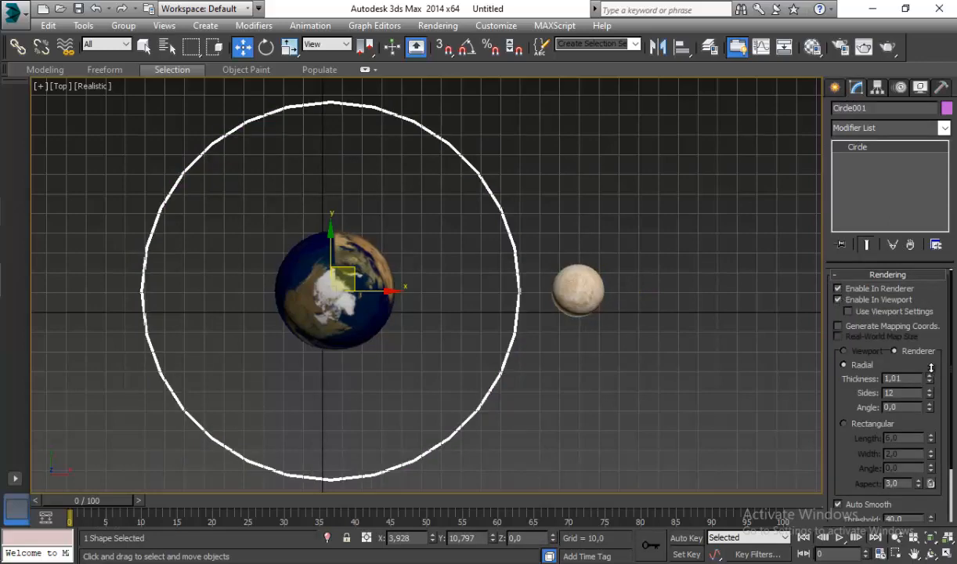
drag(930, 368, 928, 341)
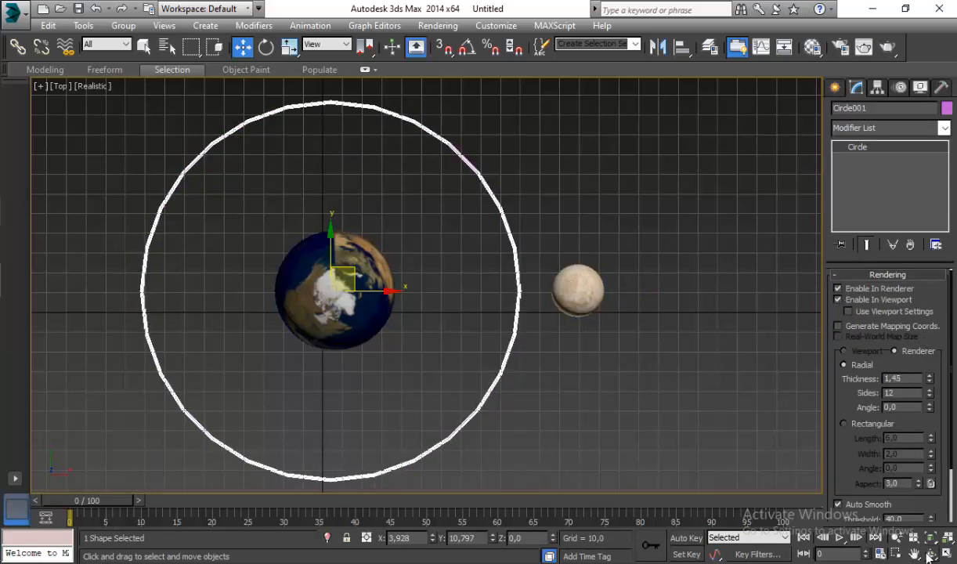
Switch the viewport back to Perspective and tilt it to show the orbit ring at an angle.
right_click(62, 148)
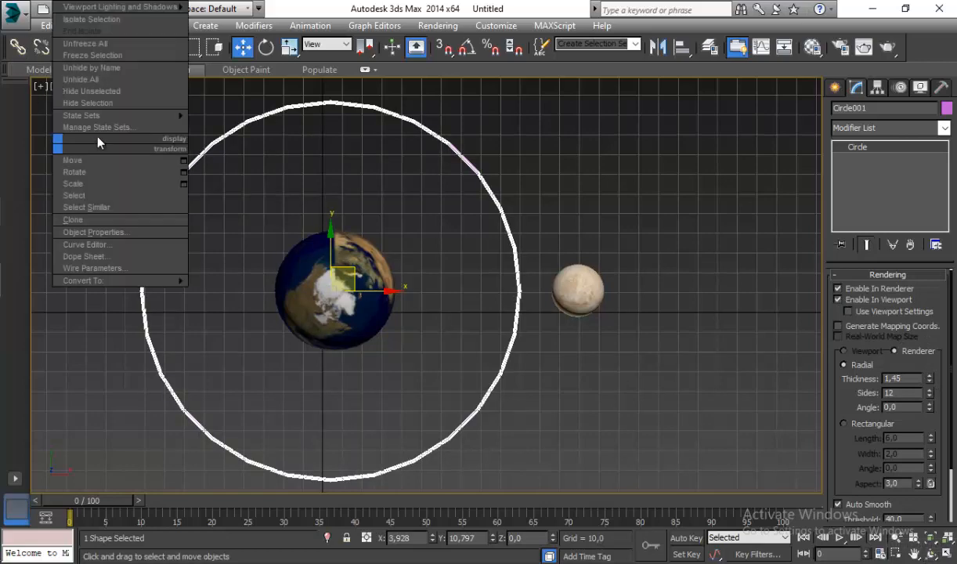
click(39, 101)
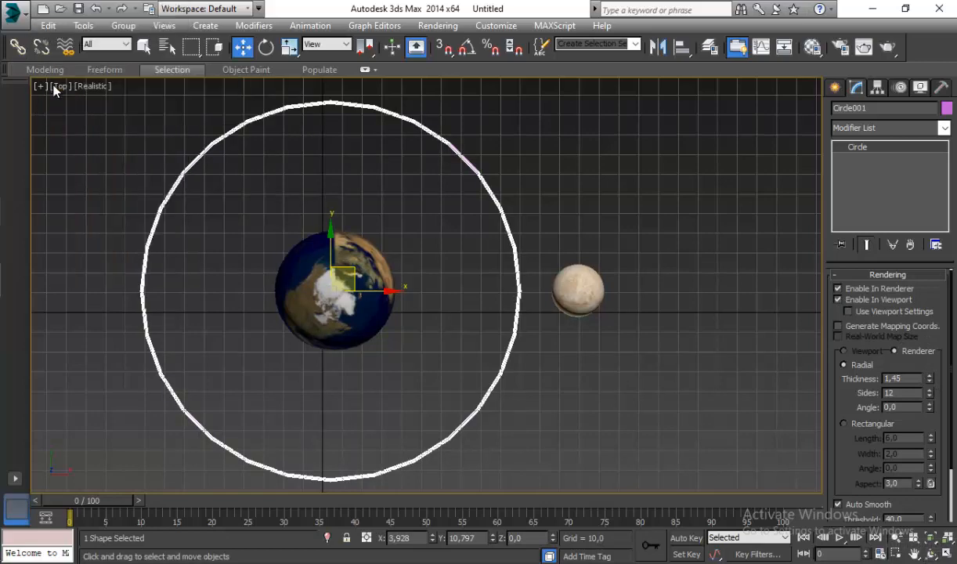
click(58, 86)
click(96, 133)
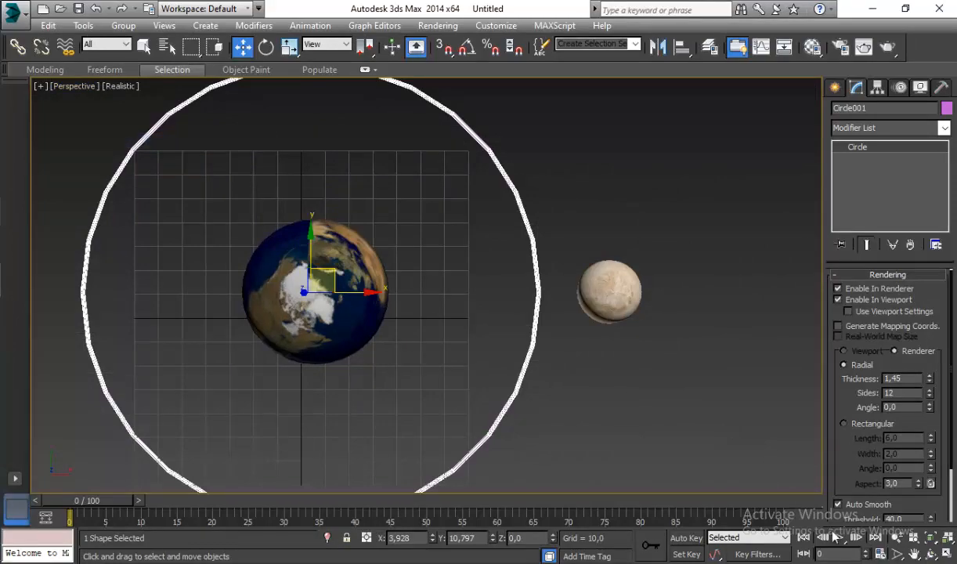
click(932, 554)
drag(415, 346, 396, 249)
click(242, 49)
click(560, 383)
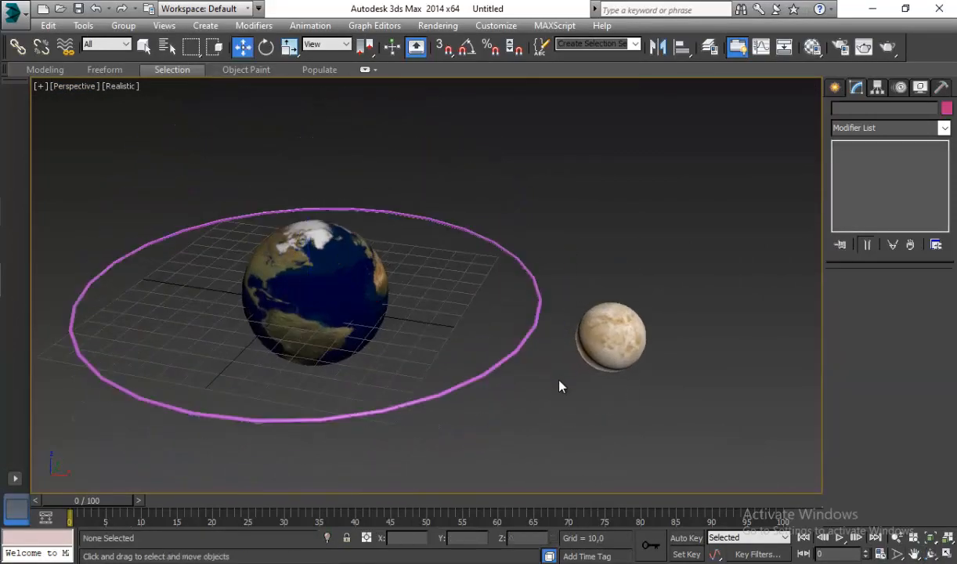
Change the orbit circle's object color to white and deselect it.
scroll(559, 383, up, 3)
click(514, 321)
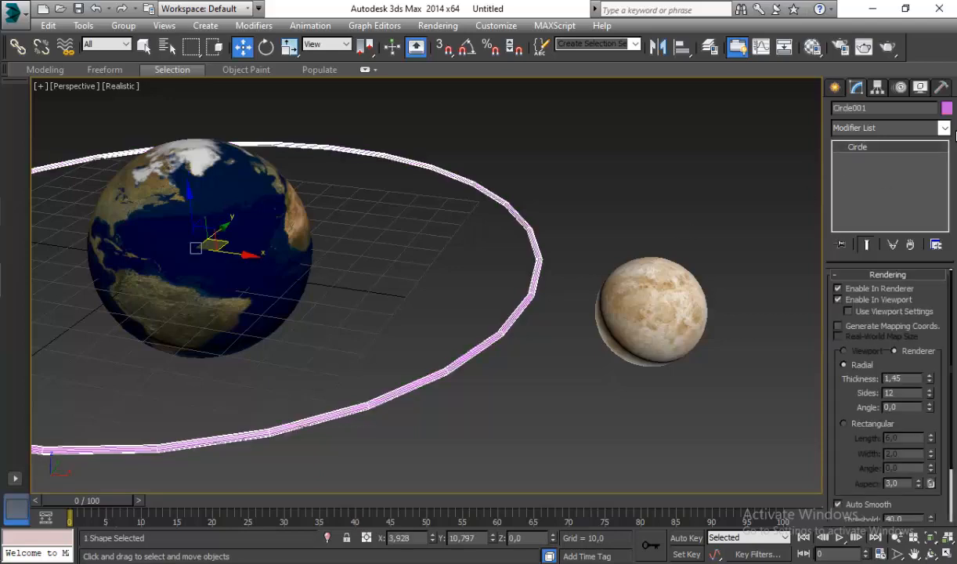
click(947, 108)
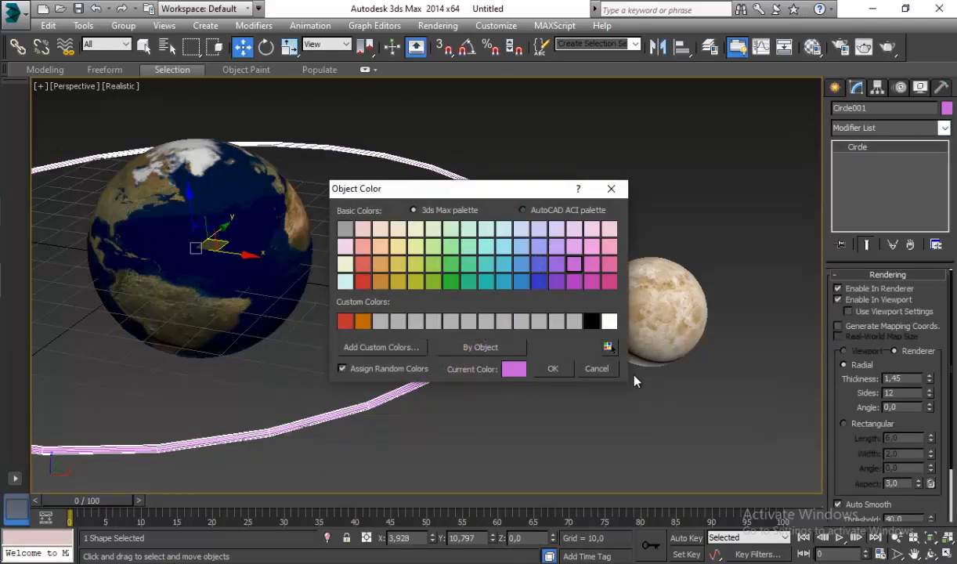
click(608, 327)
click(556, 364)
click(565, 251)
Apply a Path Constraint to the Moon sphere with the white orbit circle as its path.
scroll(565, 250, down, 3)
middle_drag(565, 251, 585, 278)
click(930, 554)
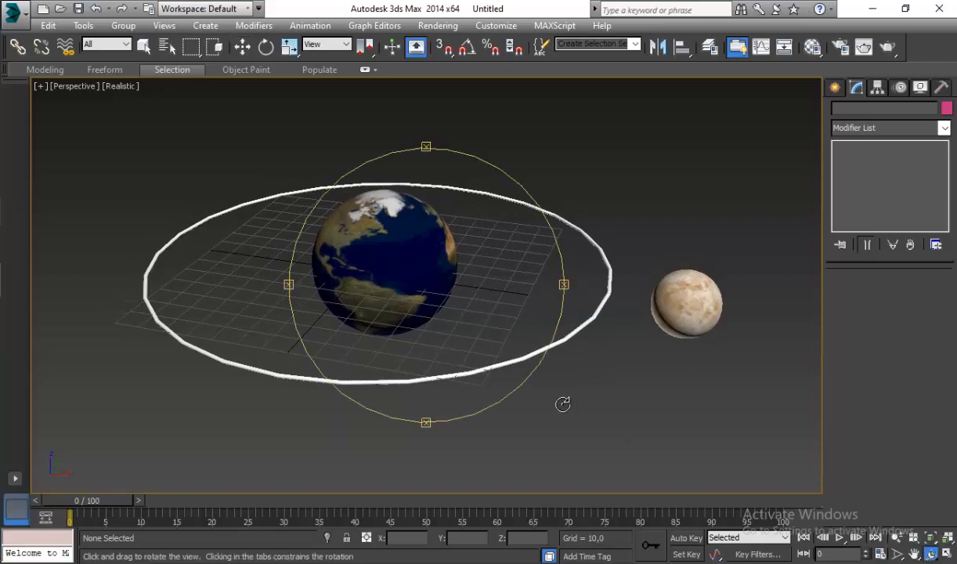
drag(560, 401, 443, 339)
click(243, 46)
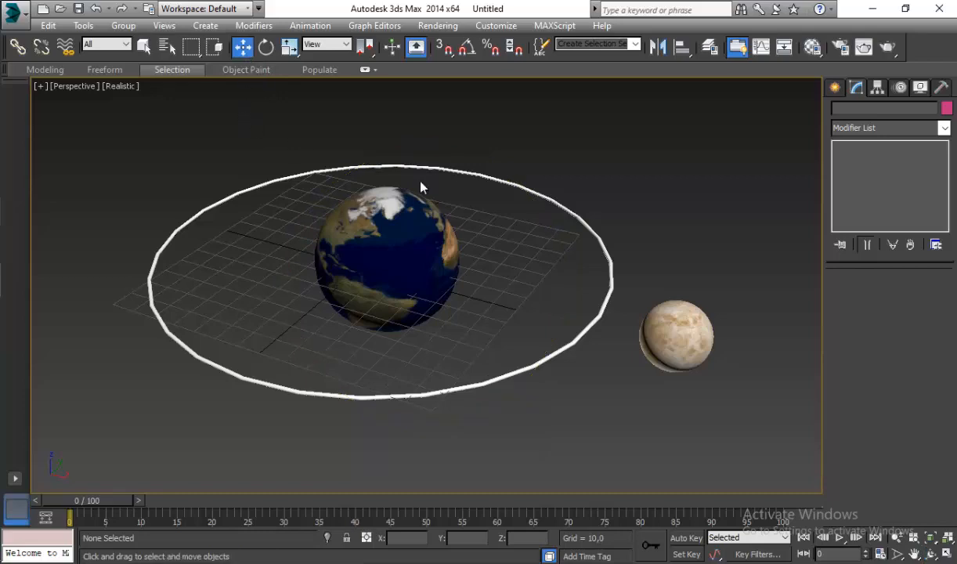
middle_drag(551, 204, 549, 222)
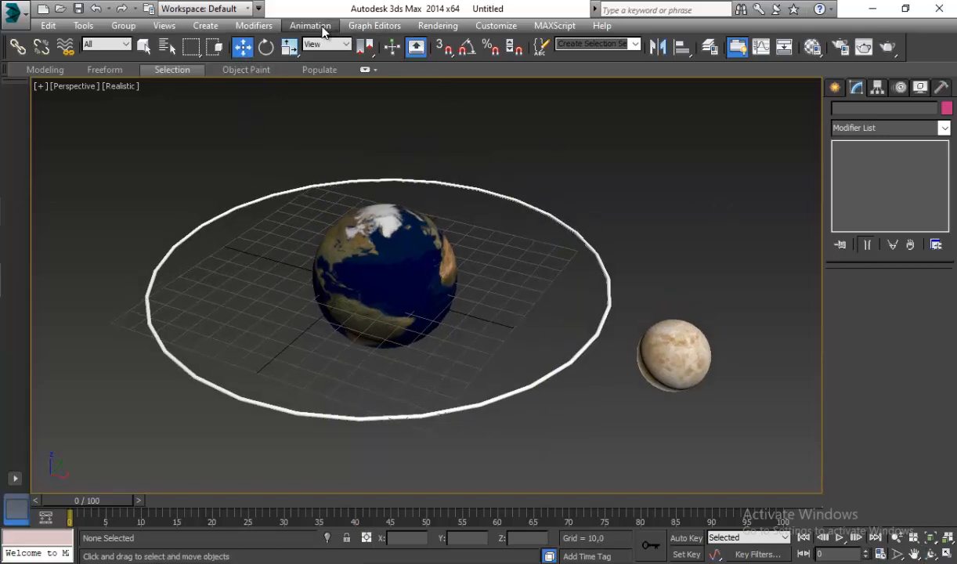
click(693, 345)
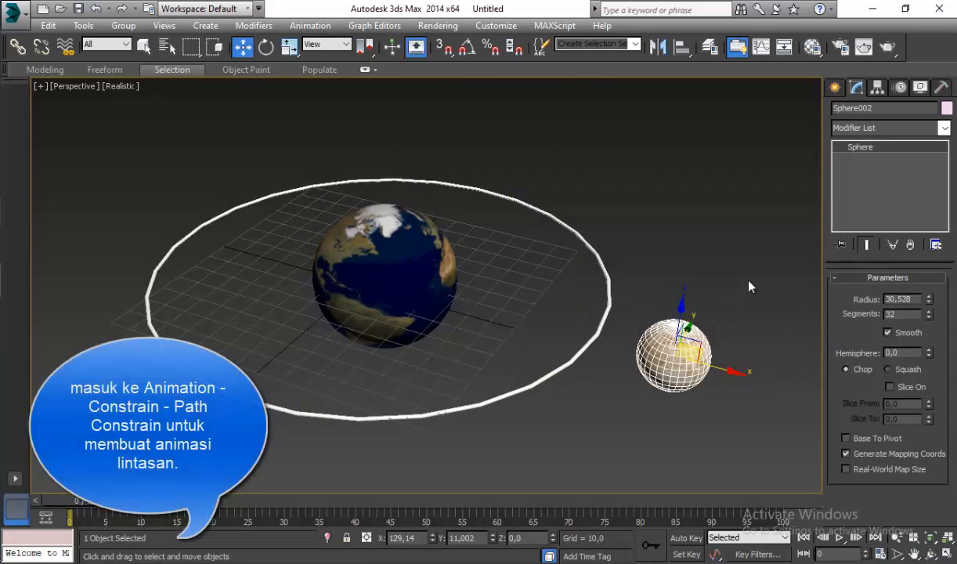
click(308, 26)
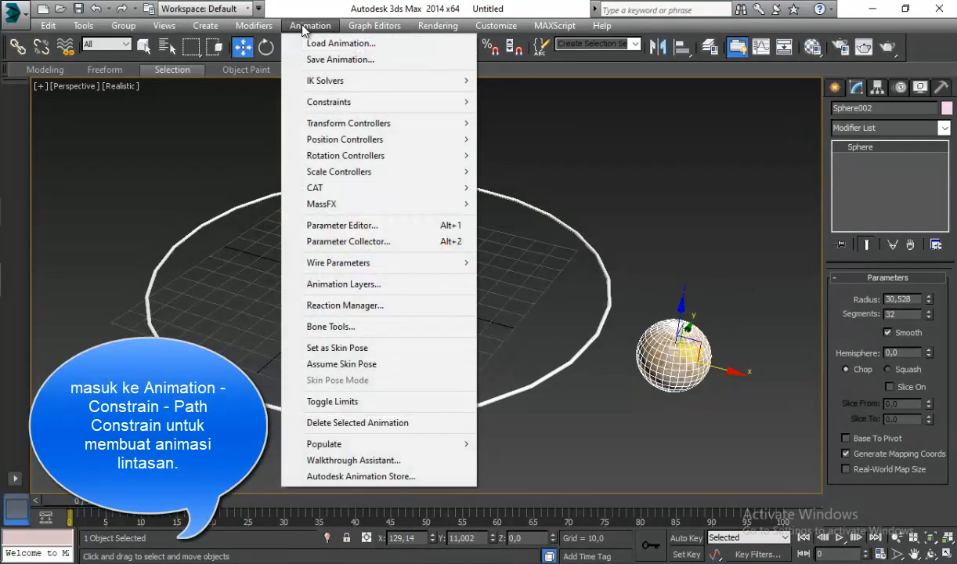
mouse_move(337, 102)
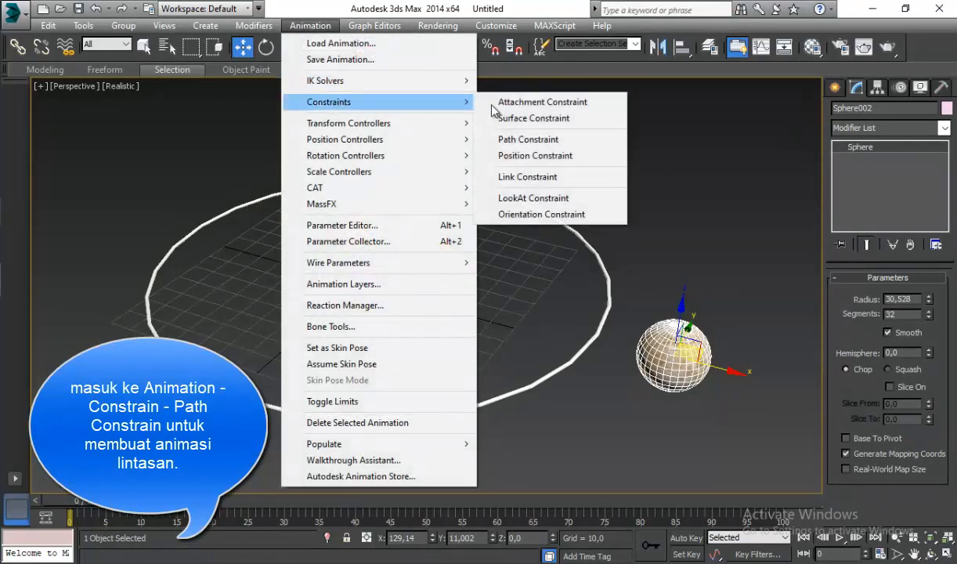
click(517, 139)
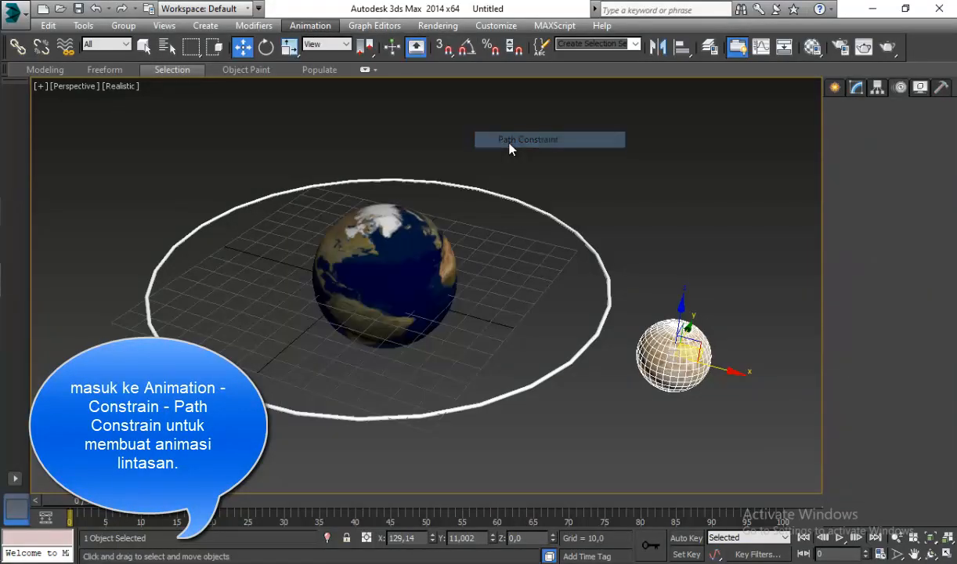
click(584, 248)
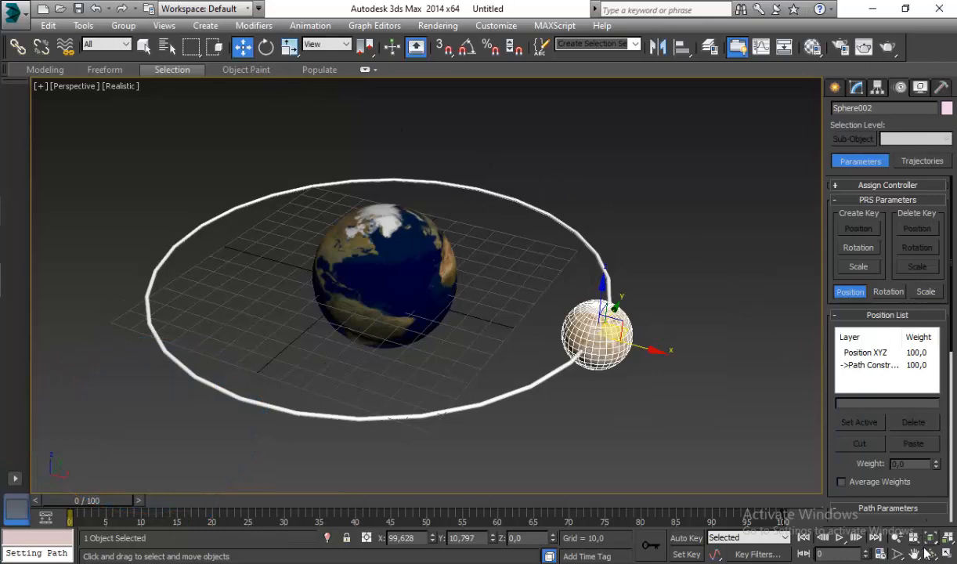
Play back the Moon's orbit animation, stop it and return to frame 0.
click(839, 539)
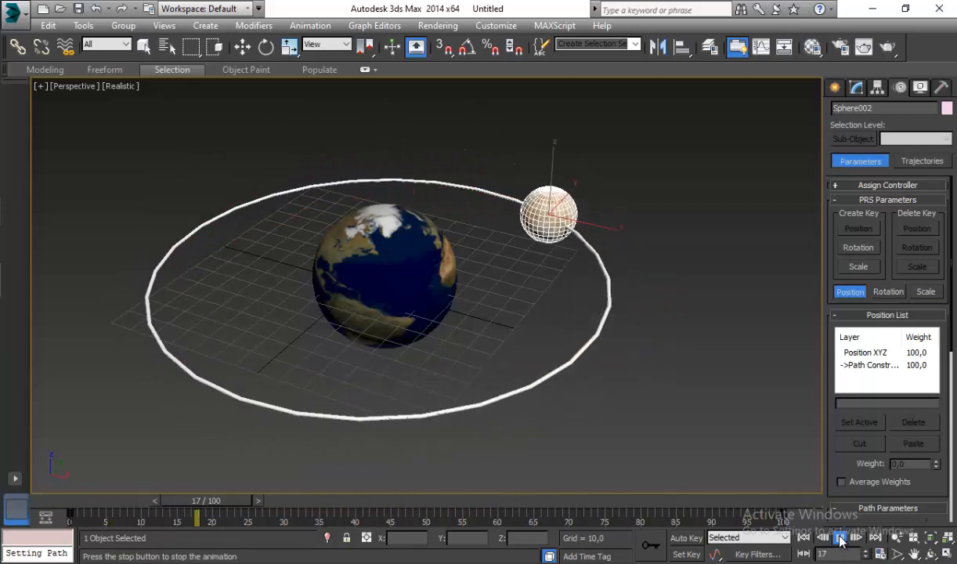
click(840, 538)
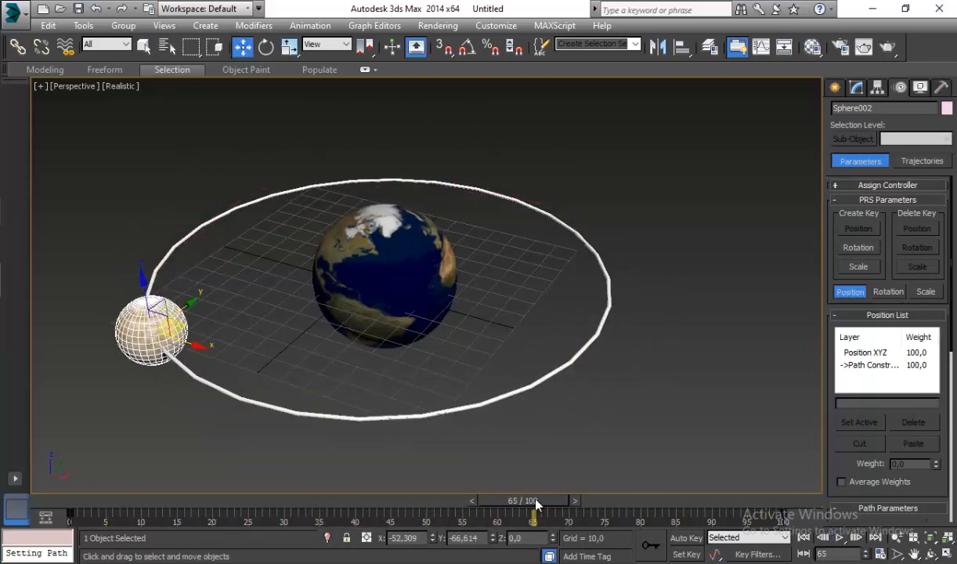
drag(536, 505, 71, 447)
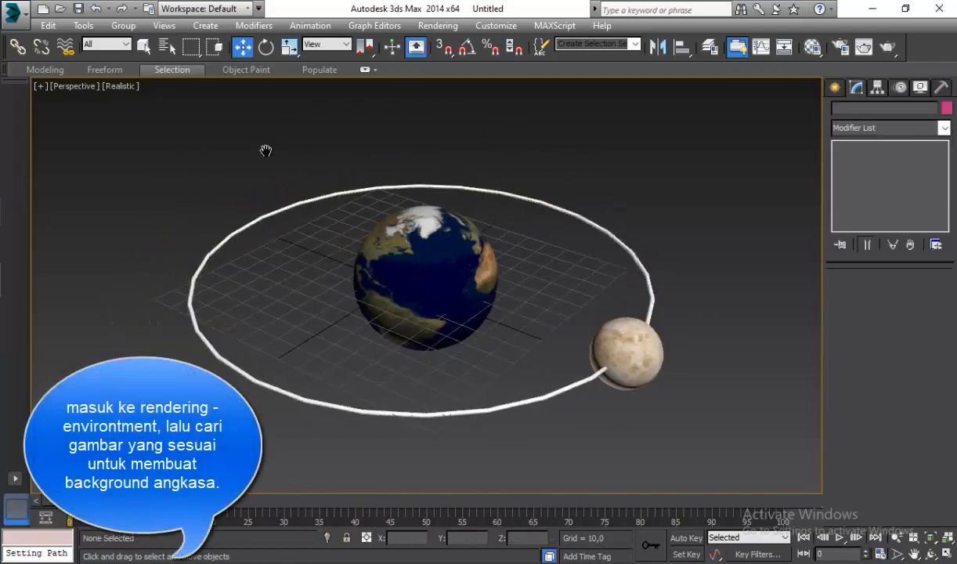
Assign Stars10.JPG as a Bitmap environment map for the background and close the environment settings.
alt+middle_drag(265, 149, 268, 152)
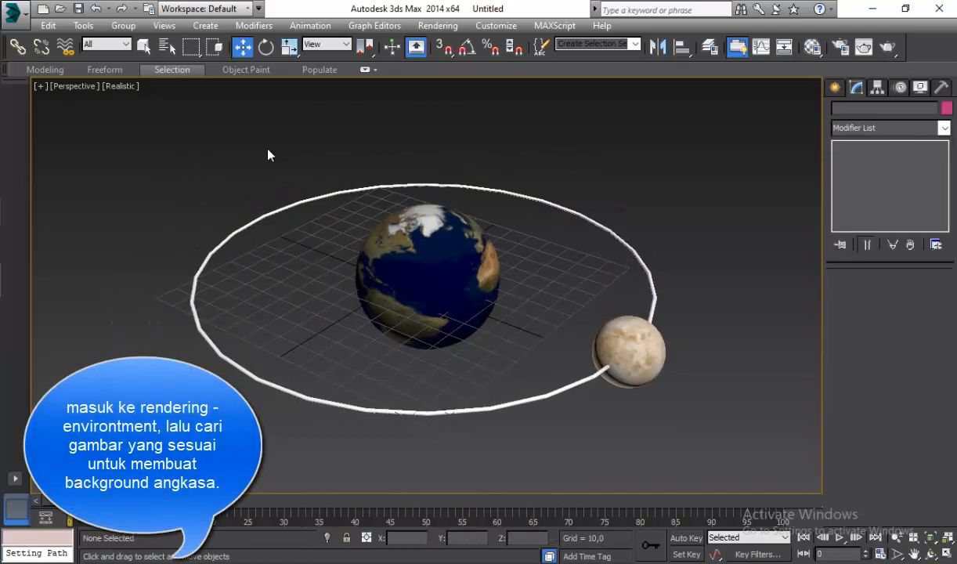
click(445, 29)
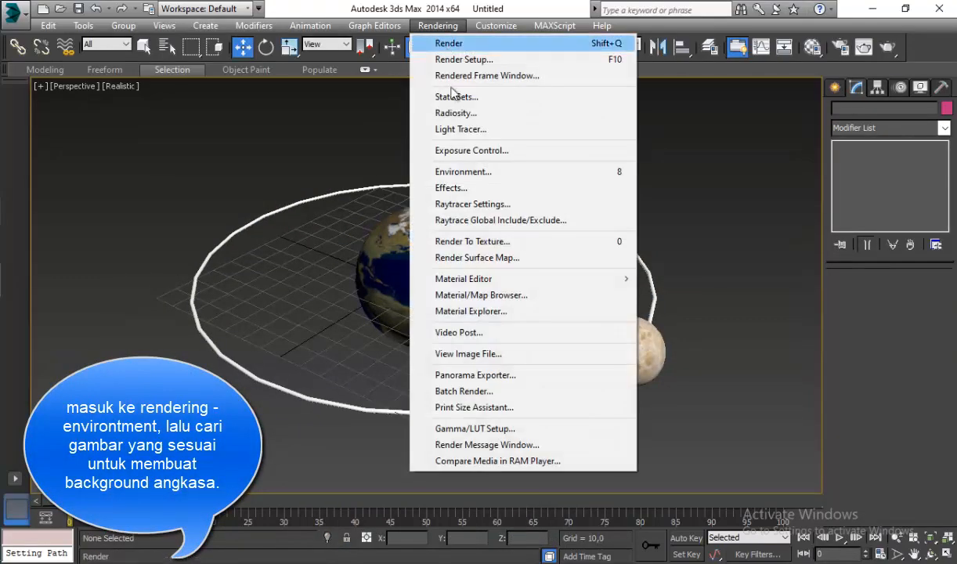
click(474, 172)
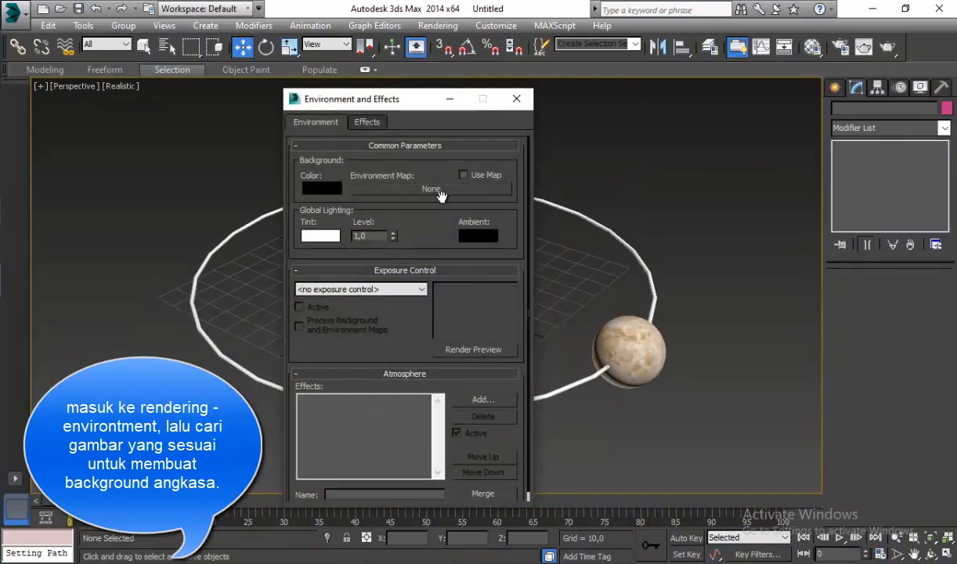
click(446, 190)
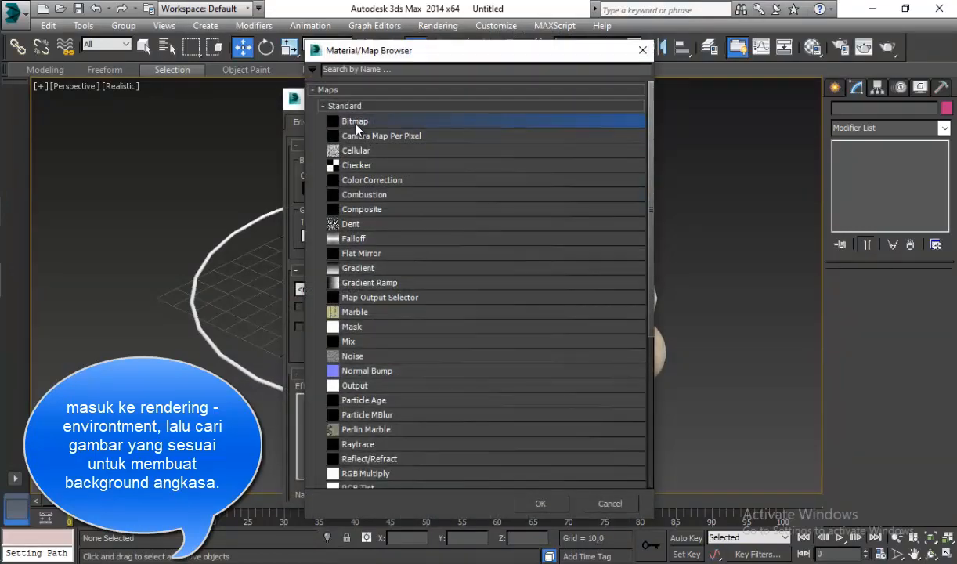
double_click(345, 123)
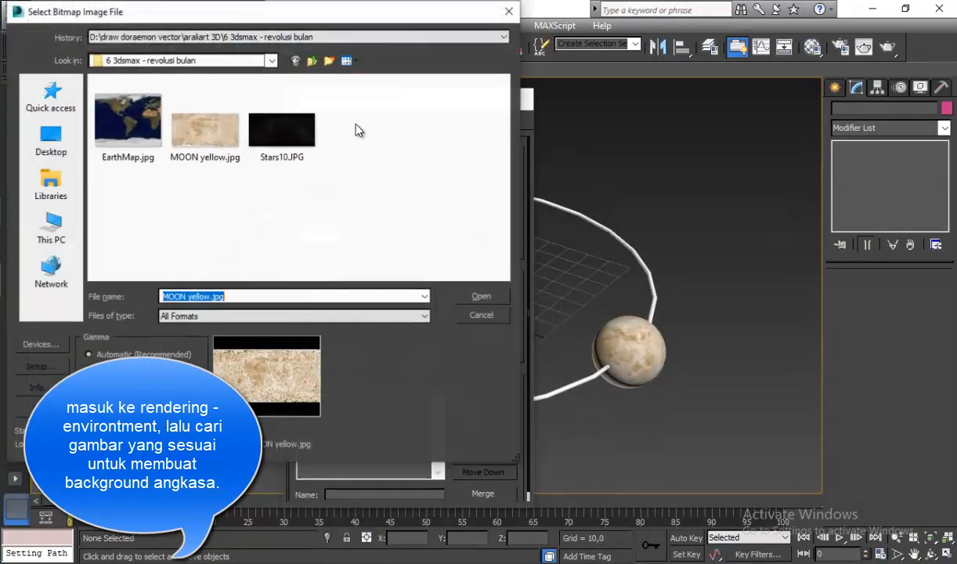
double_click(284, 140)
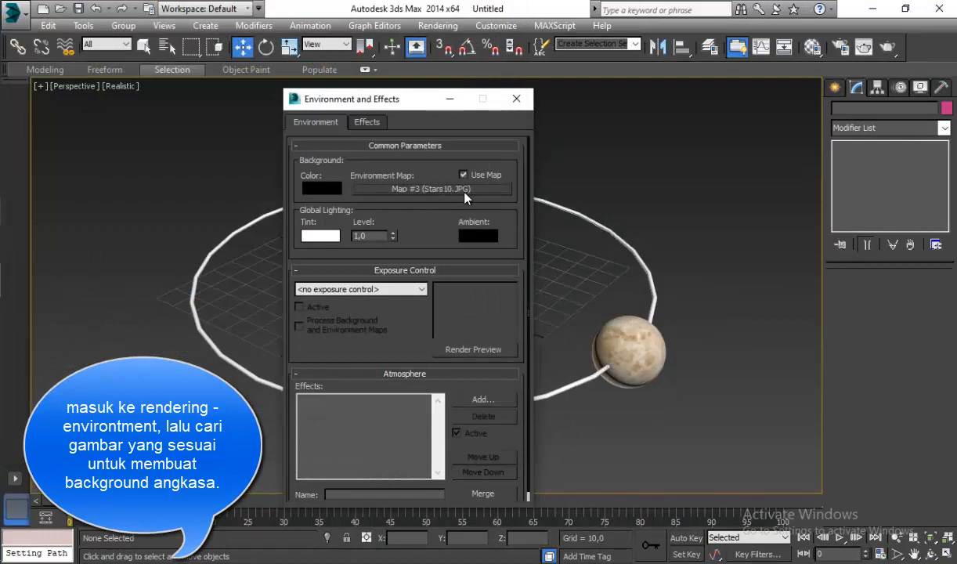
click(517, 99)
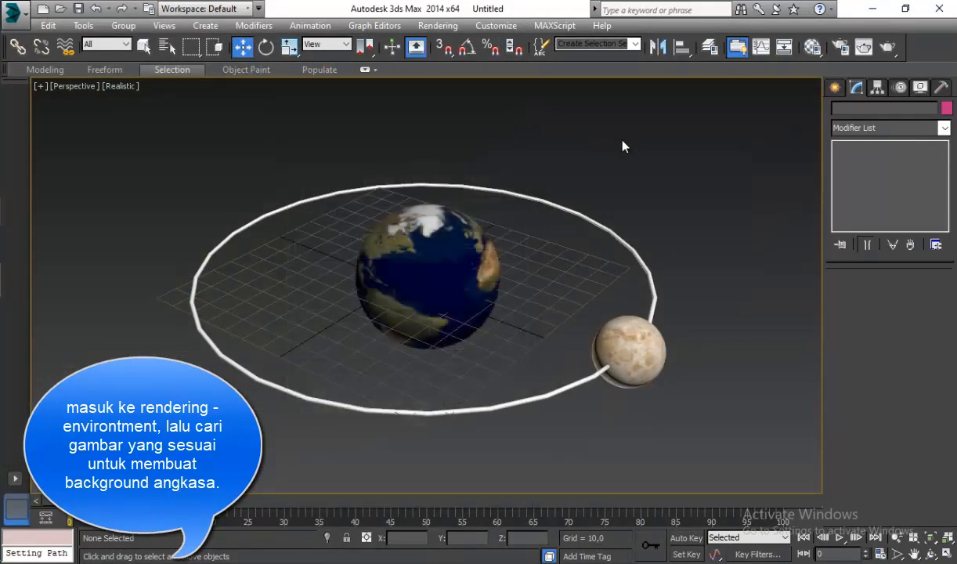
Test-render the current frame of the perspective view and close the rendered image.
click(437, 25)
click(817, 228)
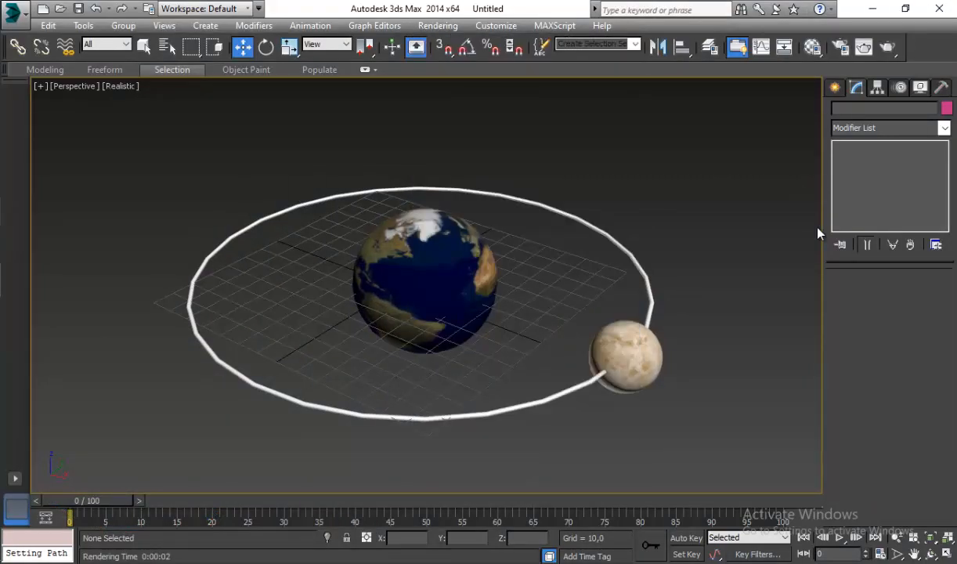
Set the render setup's time output to the frame range 0 to 100, with an output size of 1280 x 720.
click(437, 25)
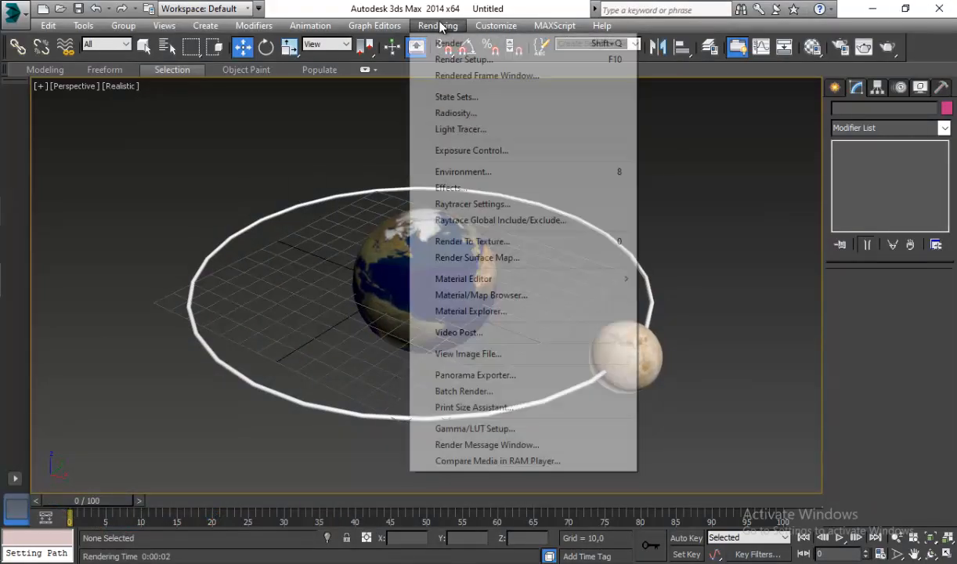
click(470, 59)
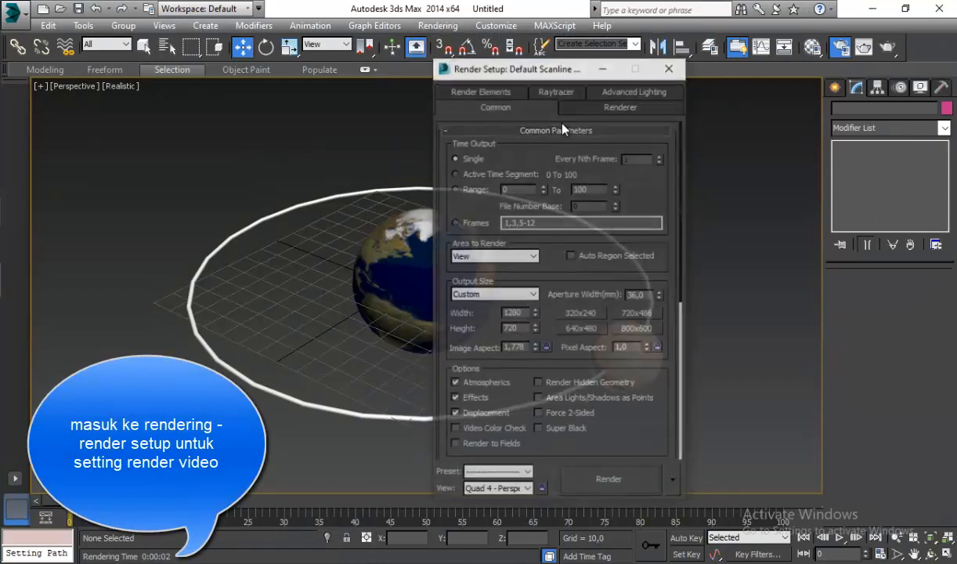
drag(499, 71, 618, 76)
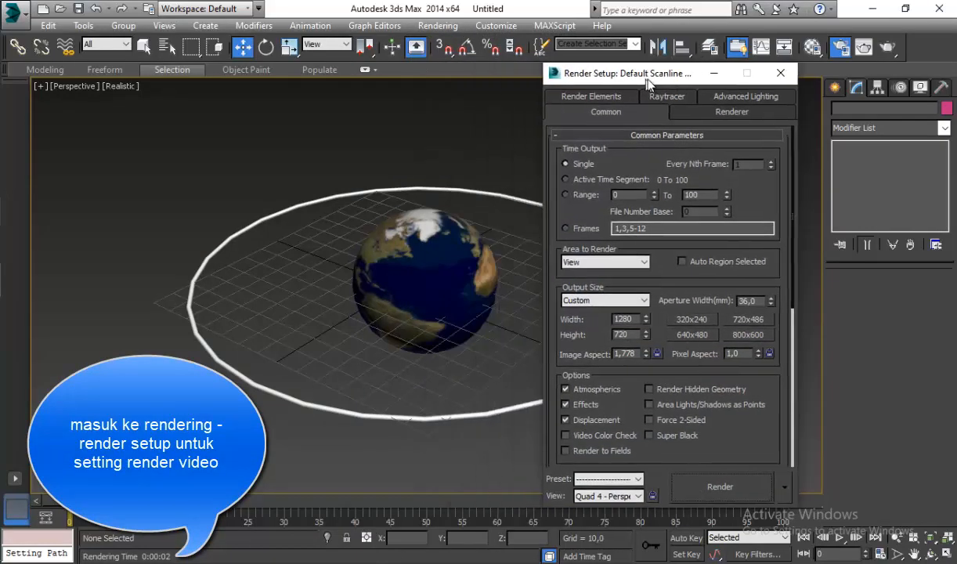
click(569, 195)
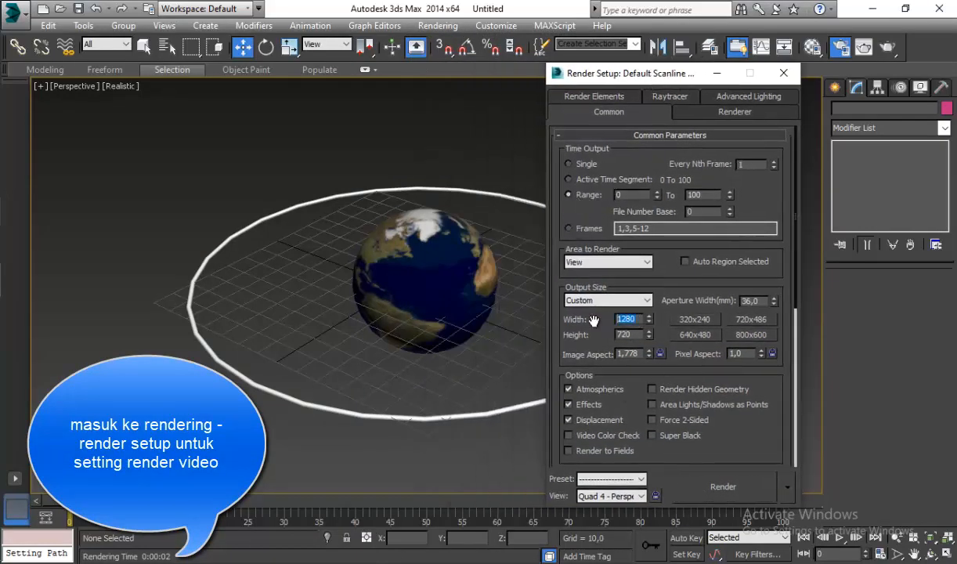
key(Tab)
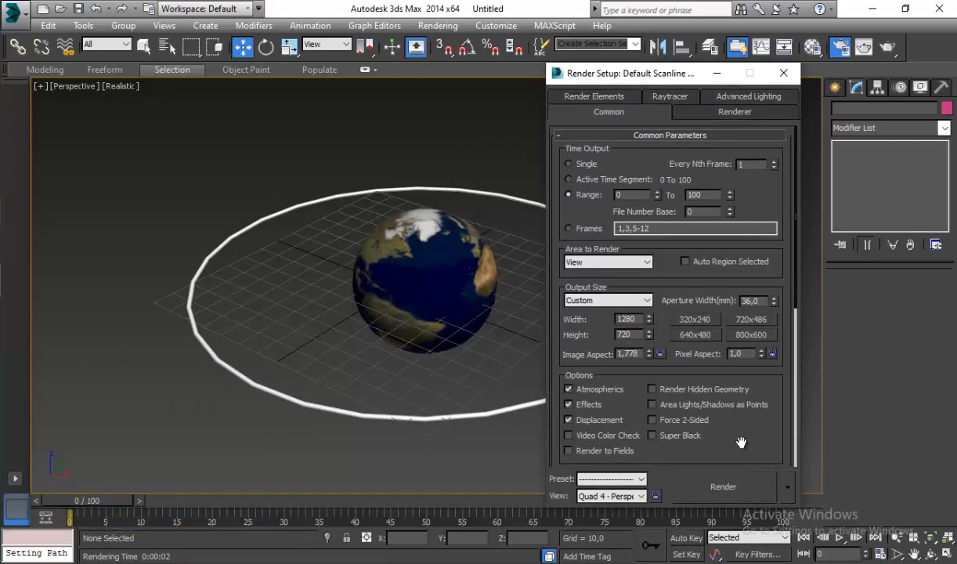
Set the render output to the AVI file "render bulan & bumi.avi" and render the animation, overwriting the existing file.
drag(740, 442, 736, 244)
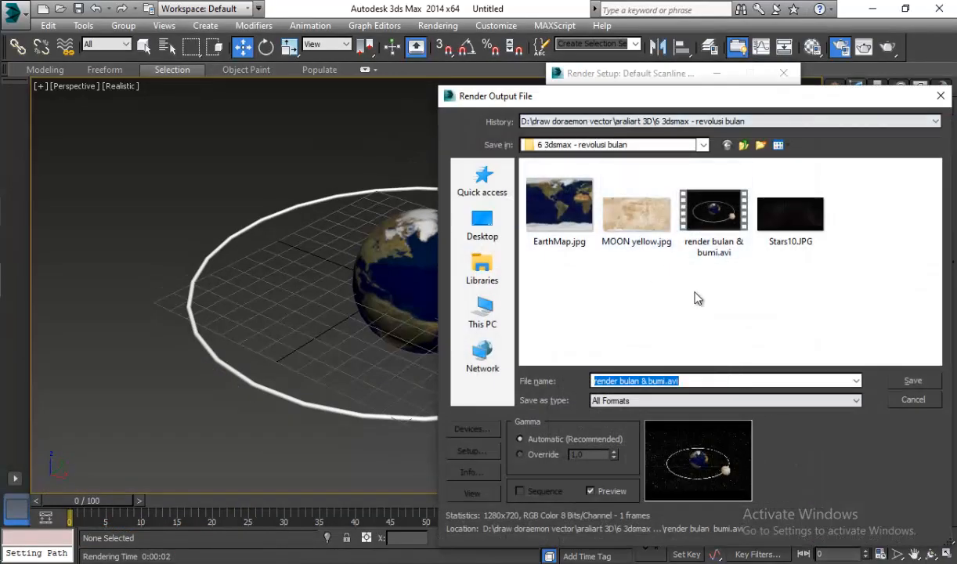
click(719, 242)
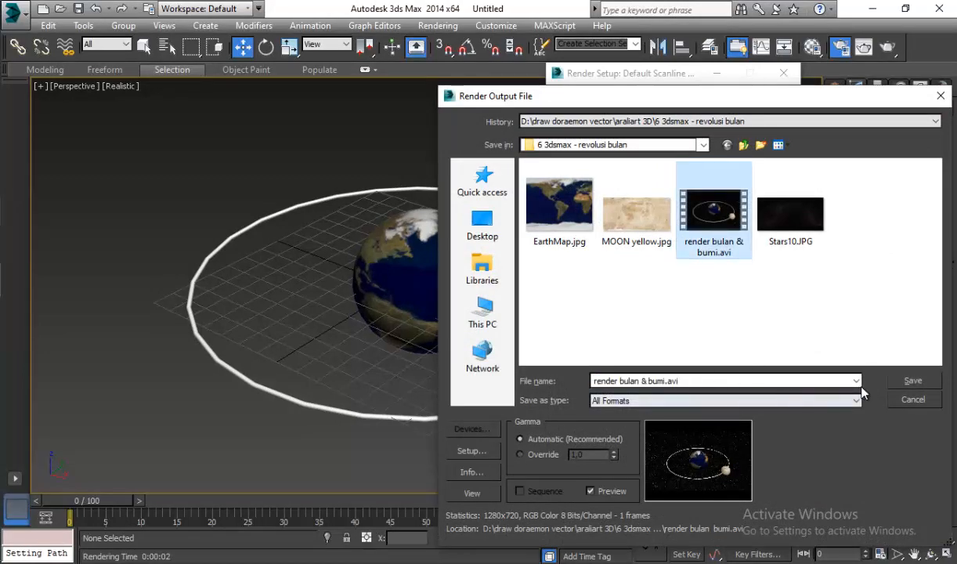
click(844, 401)
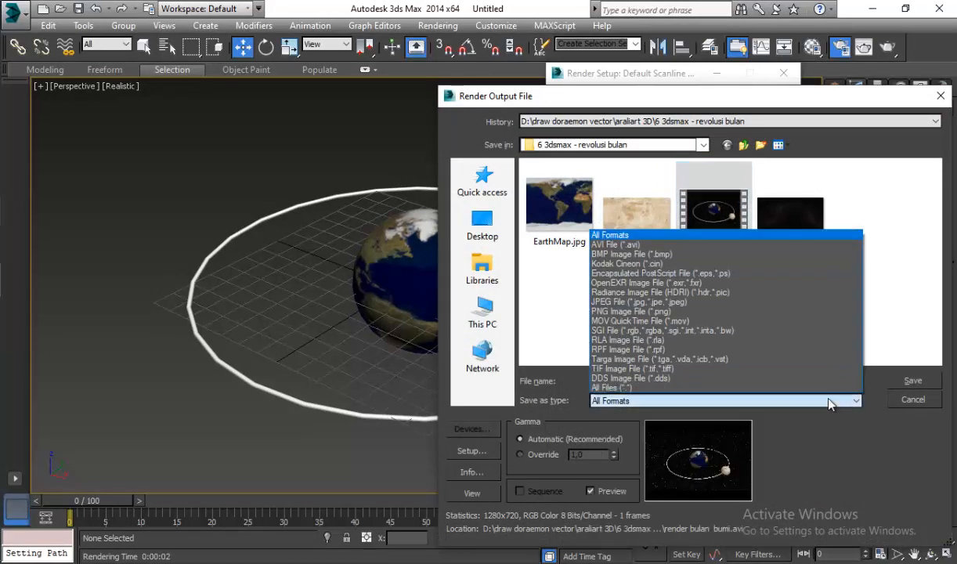
click(626, 250)
click(910, 380)
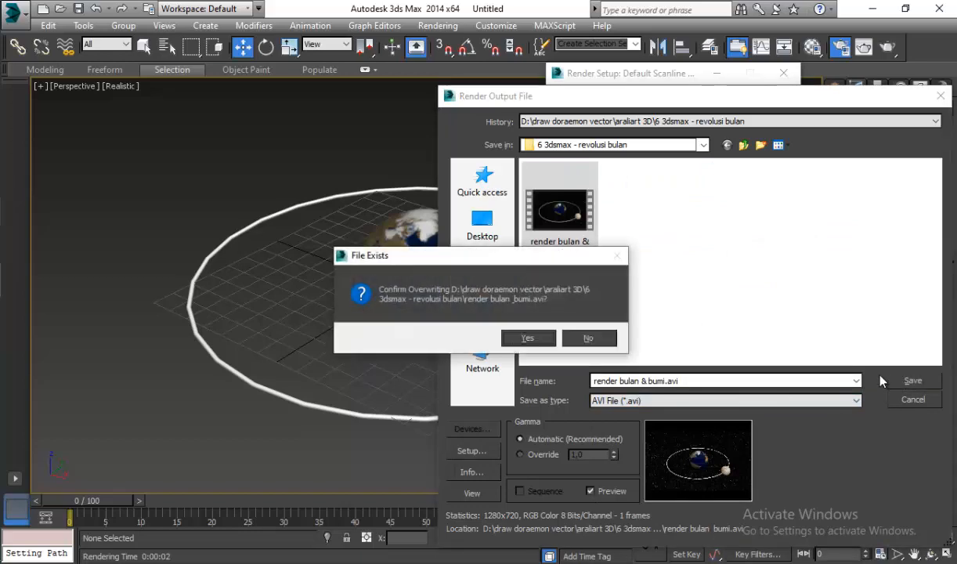
click(528, 338)
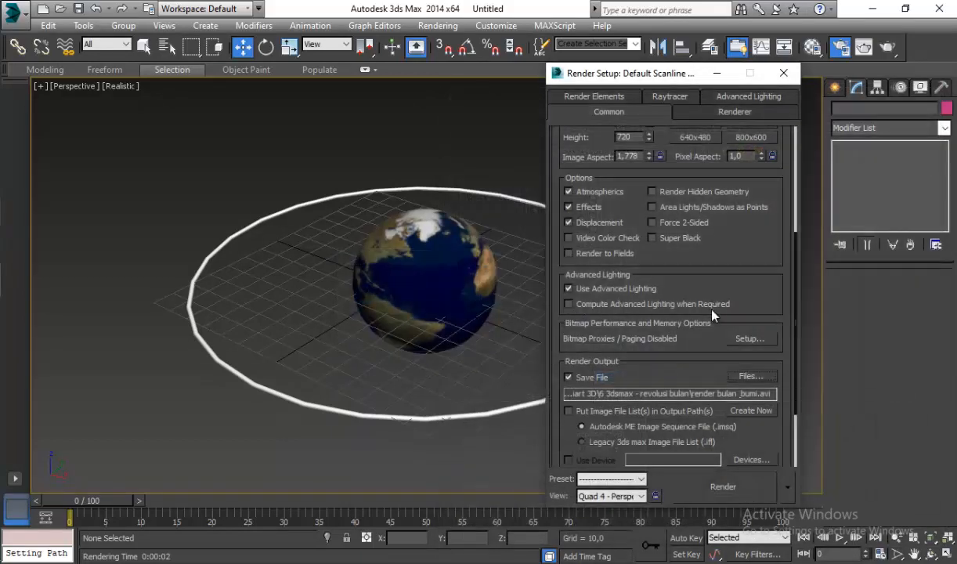
click(699, 491)
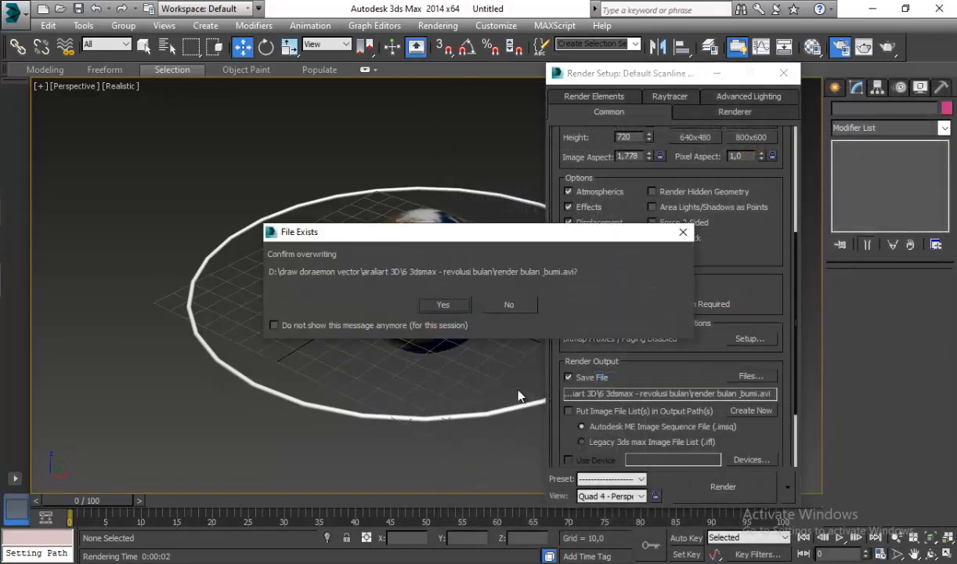
click(443, 304)
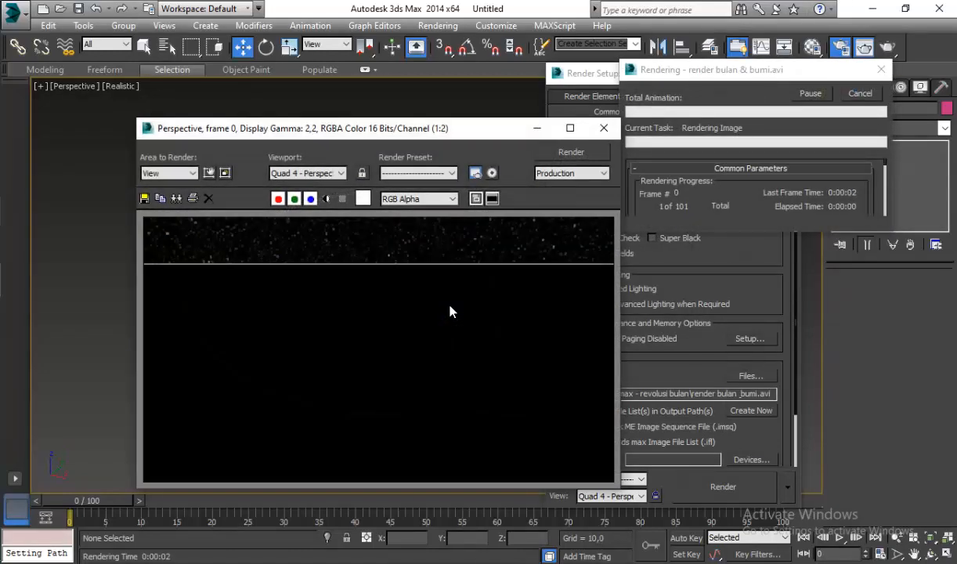